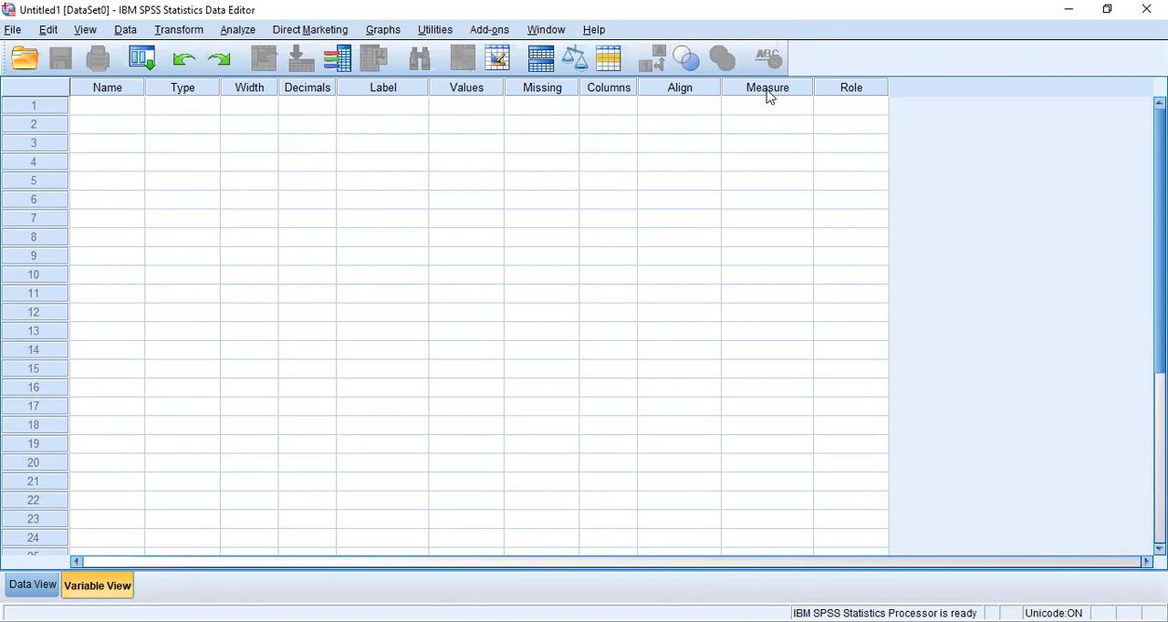
Try to name the first variable "Patient Id", with a space between the words.
click(109, 110)
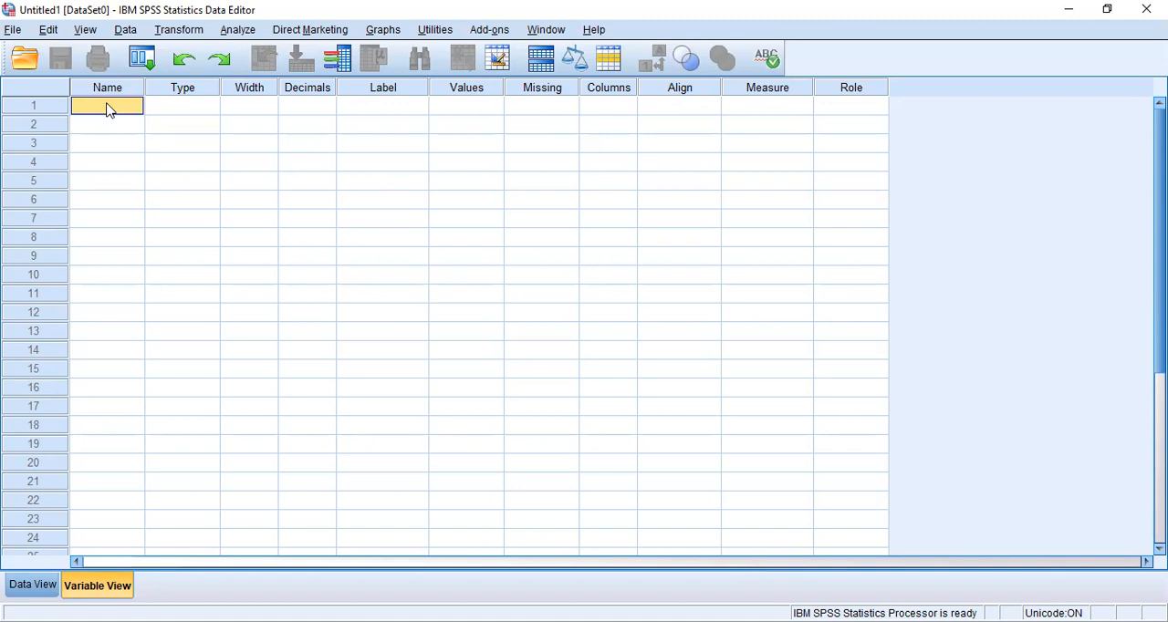
text(ID)
key(BackSpace)
text(Patient Id)
click(143, 124)
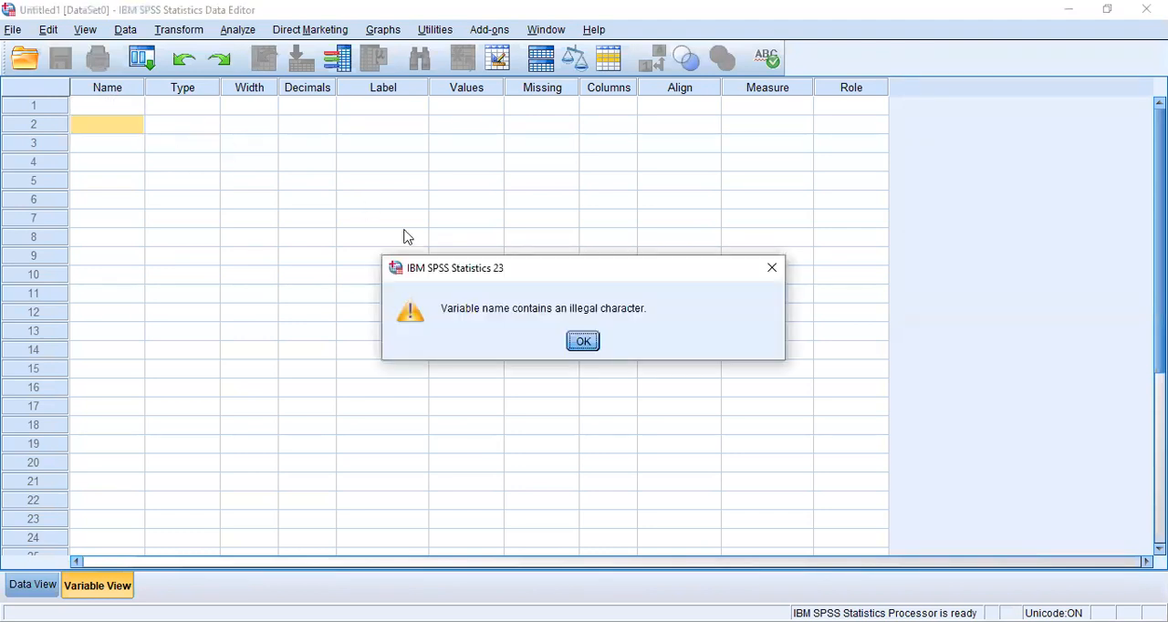
click(772, 269)
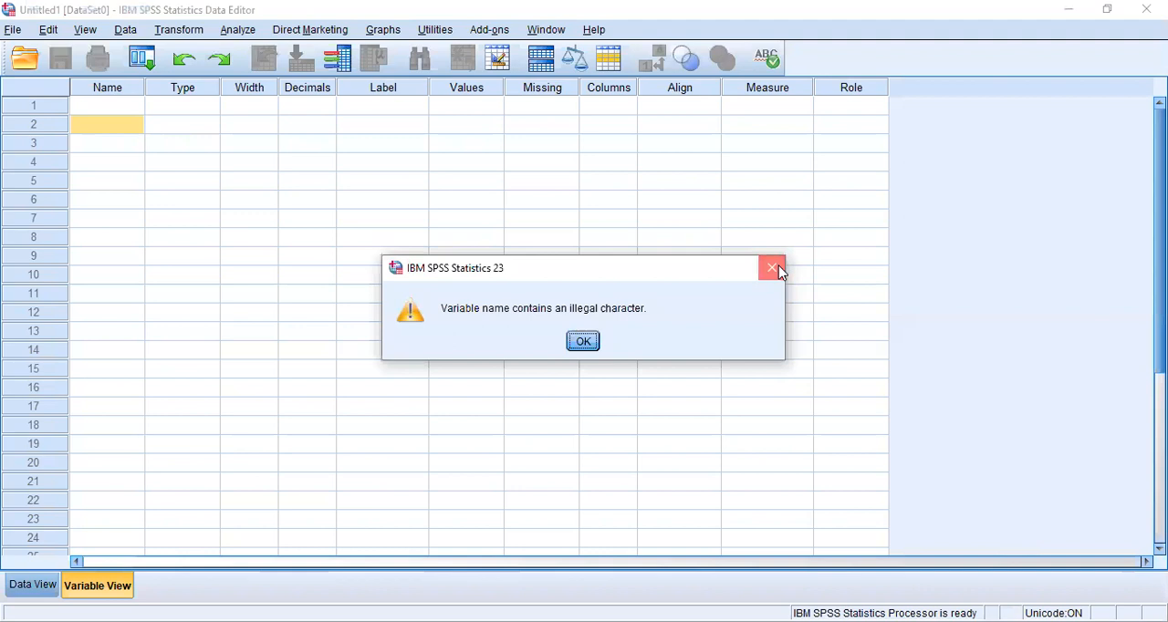
click(114, 112)
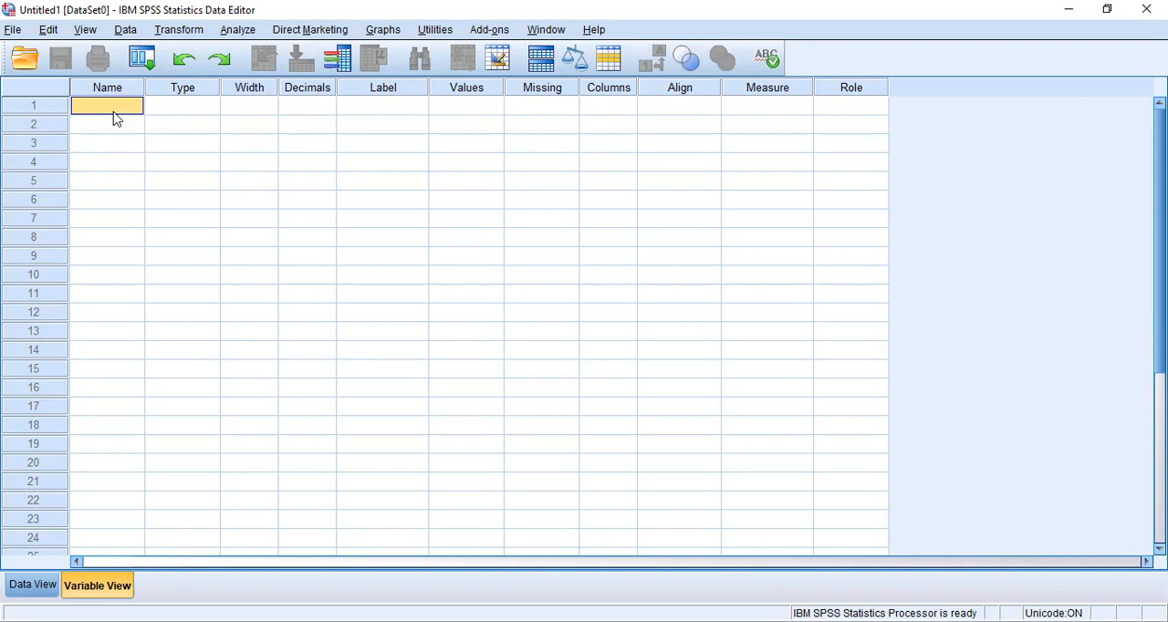
text(ID)
click(204, 119)
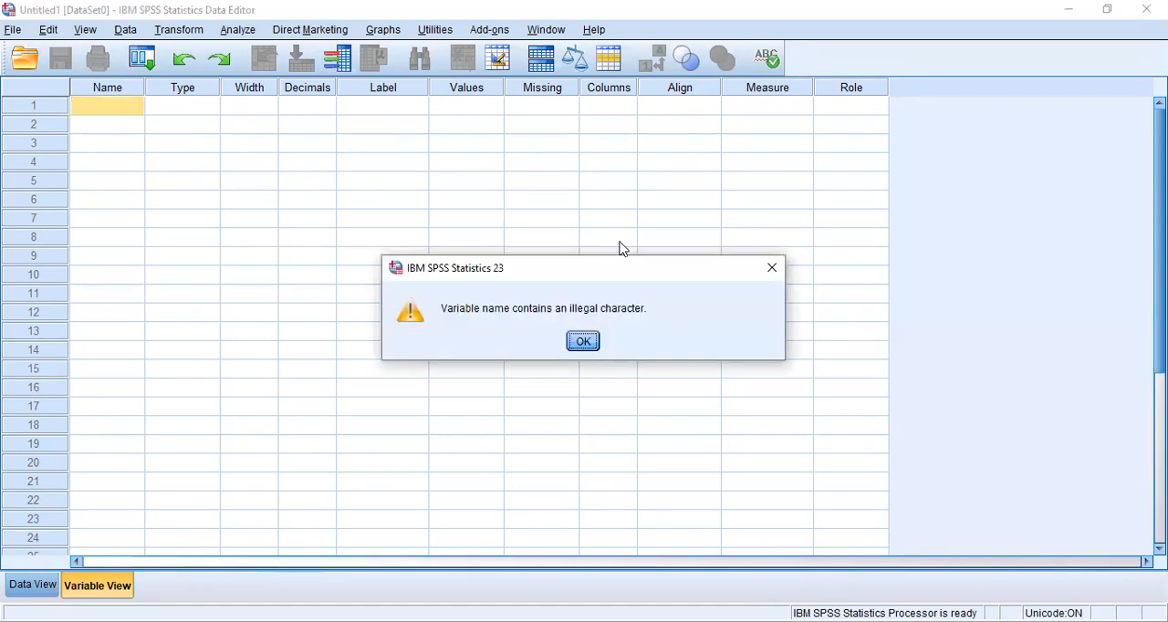
click(769, 270)
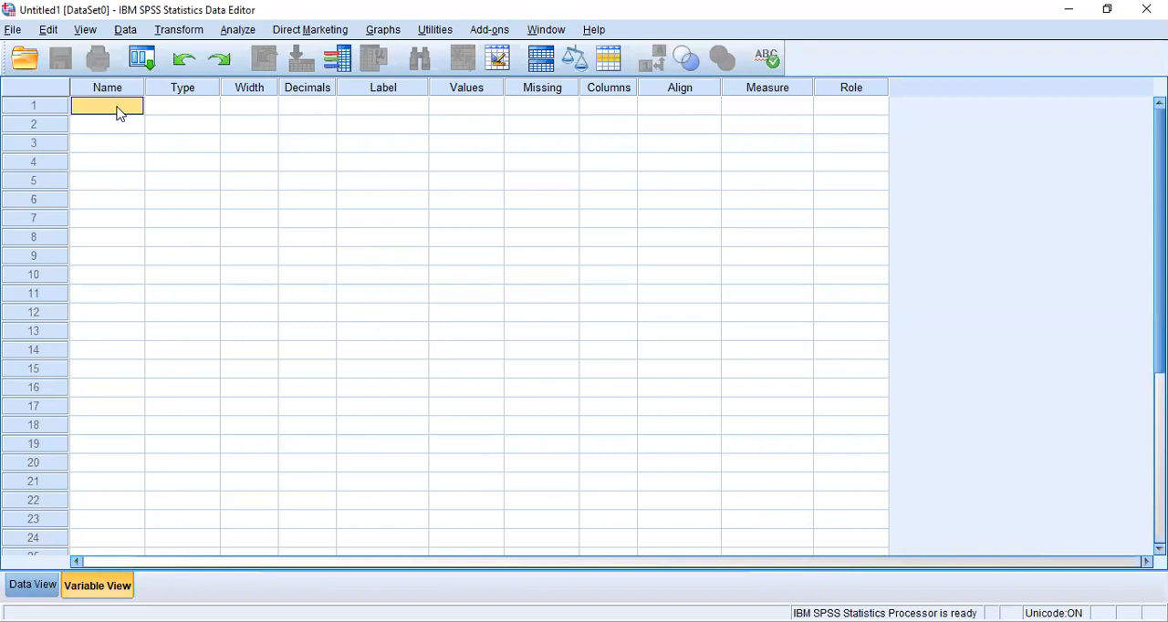
Name the first variable Patient.ID and set its type to String with 8 characters.
text(Pa)
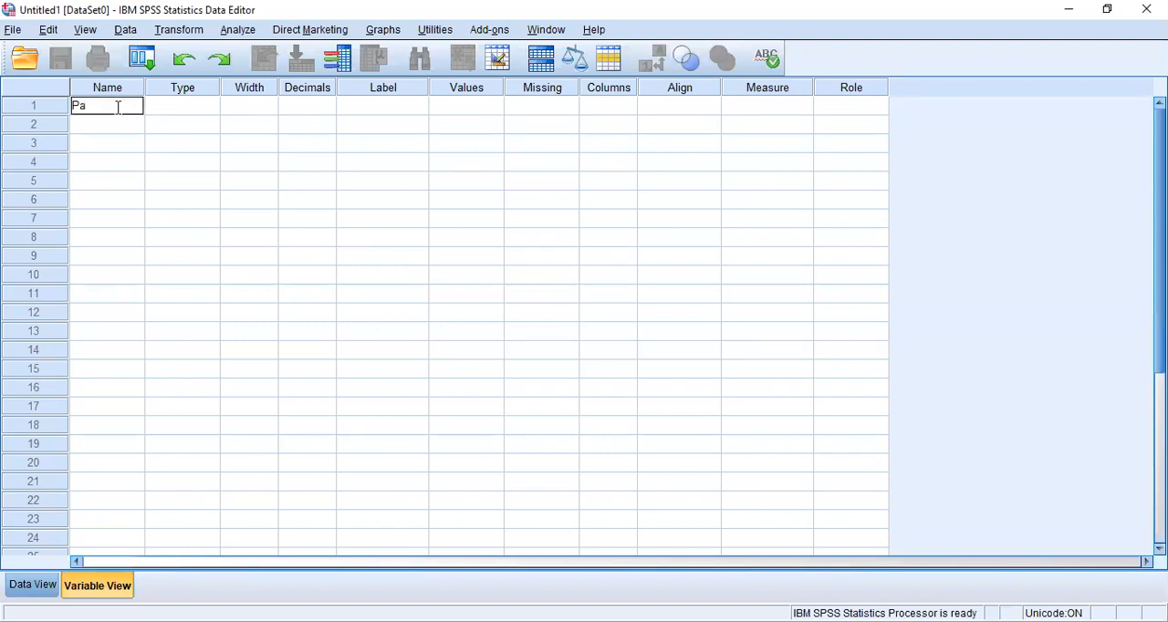
text(tient.ID)
click(170, 108)
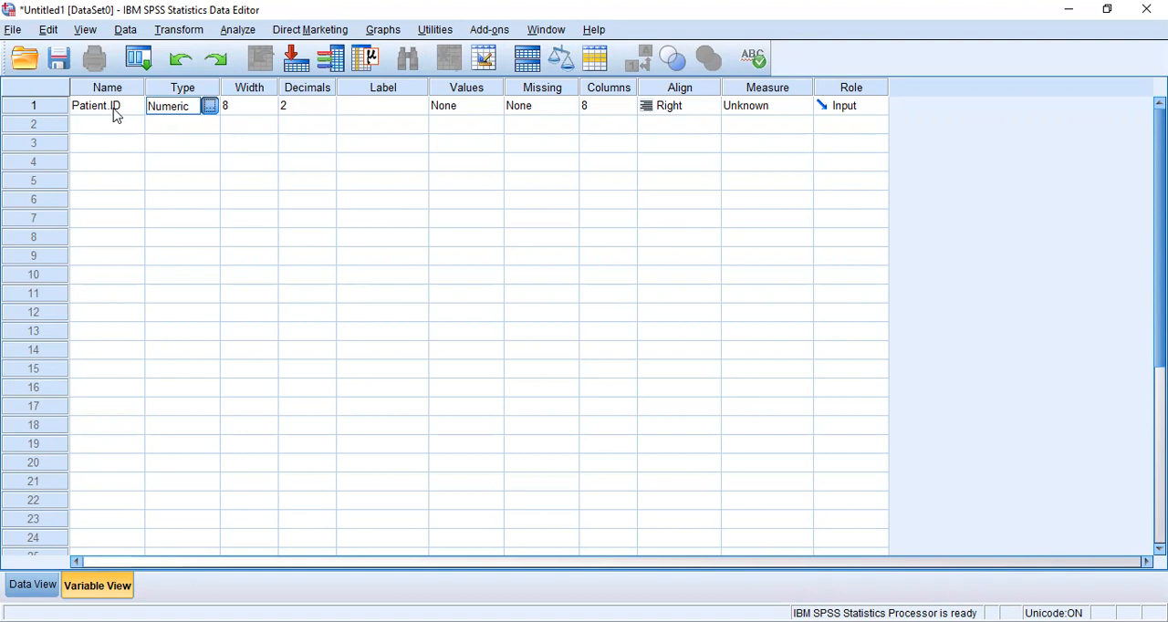
click(209, 107)
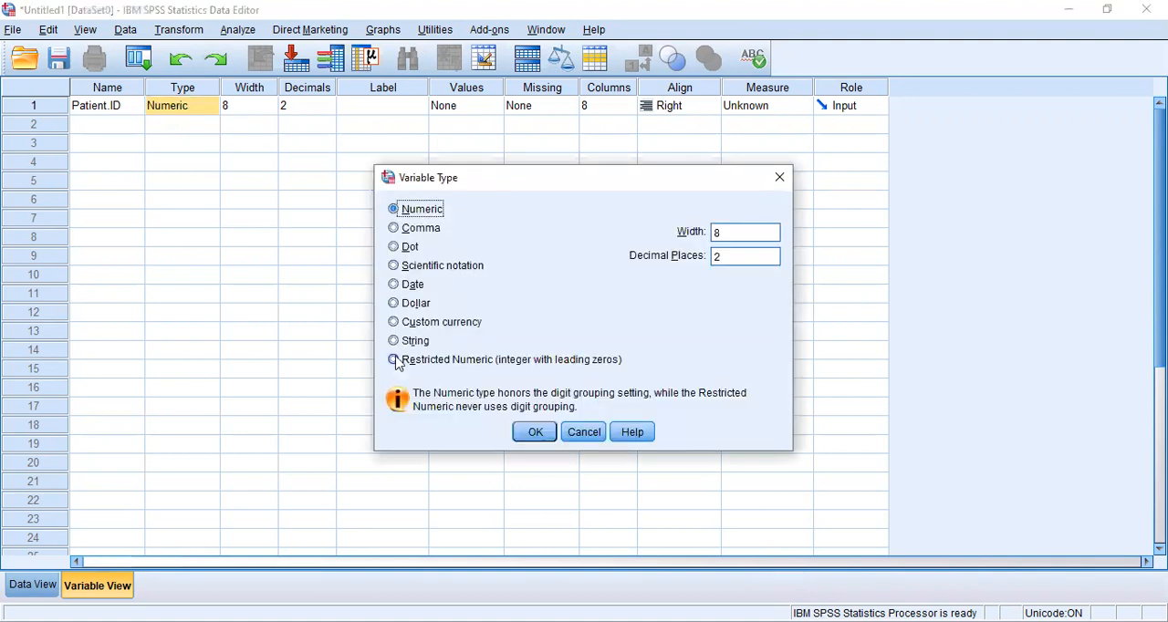
click(394, 340)
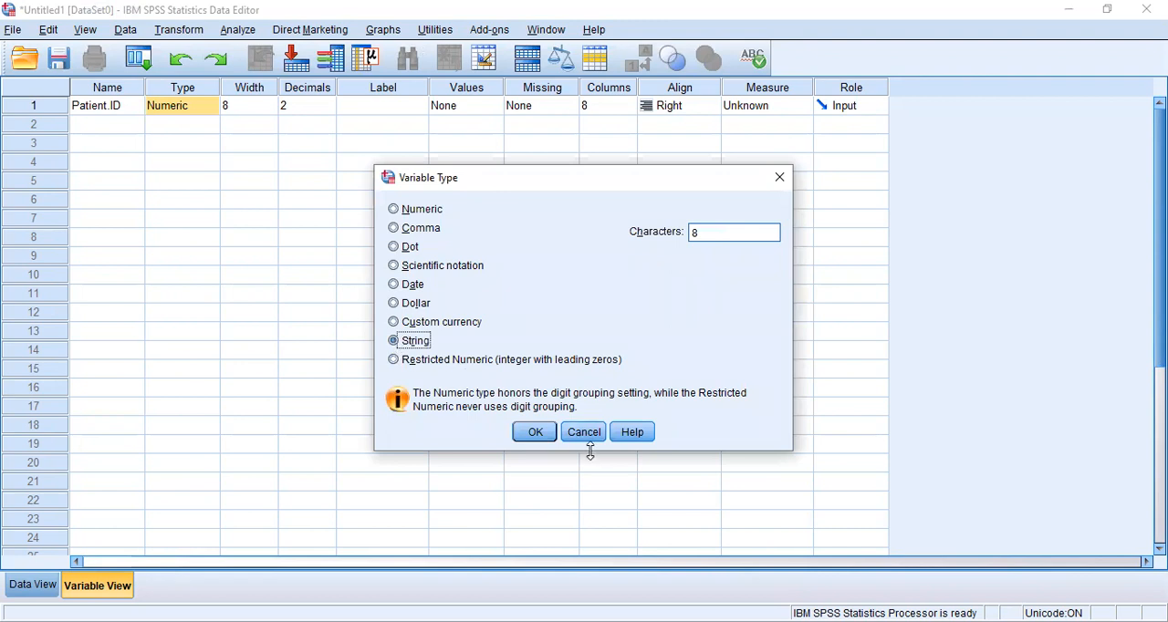
click(536, 433)
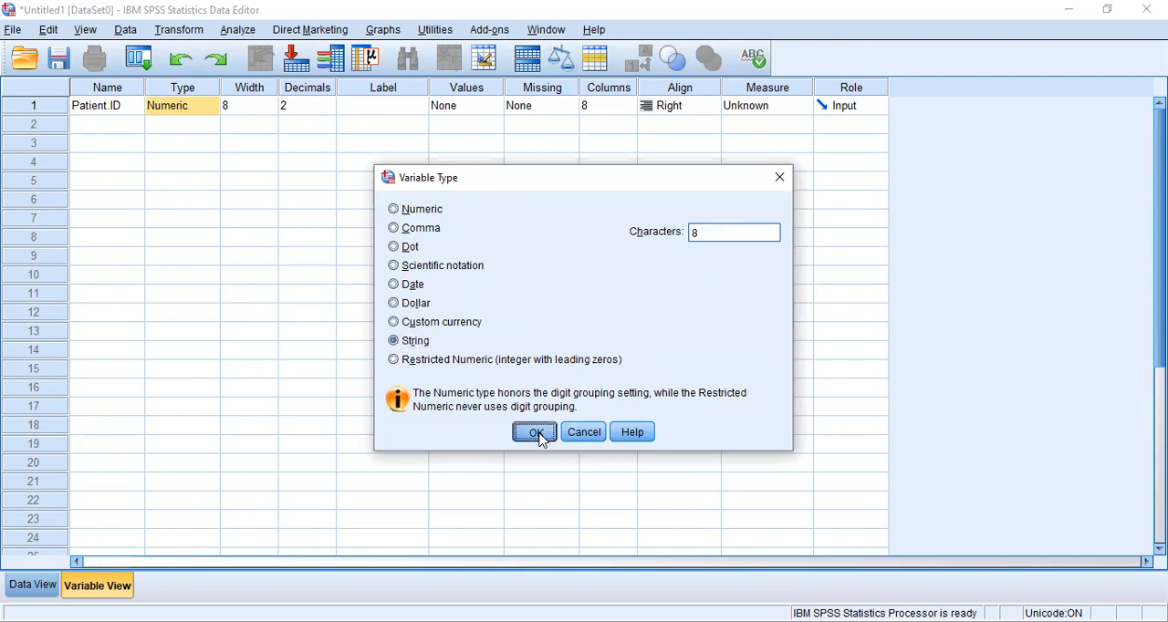
click(230, 108)
double_click(233, 106)
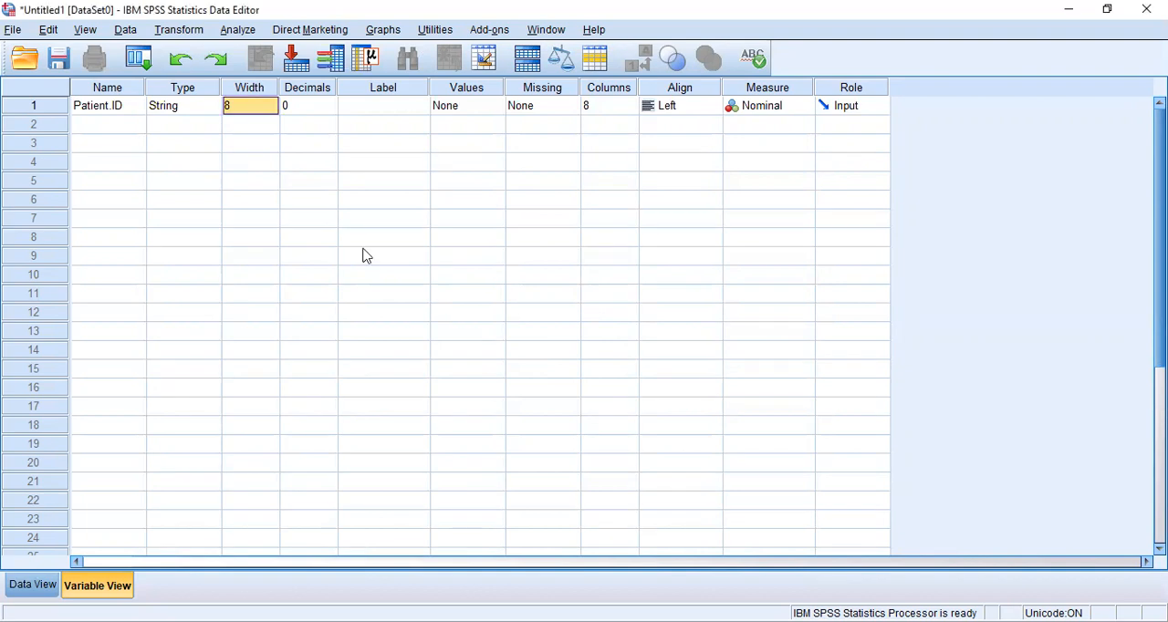
click(295, 113)
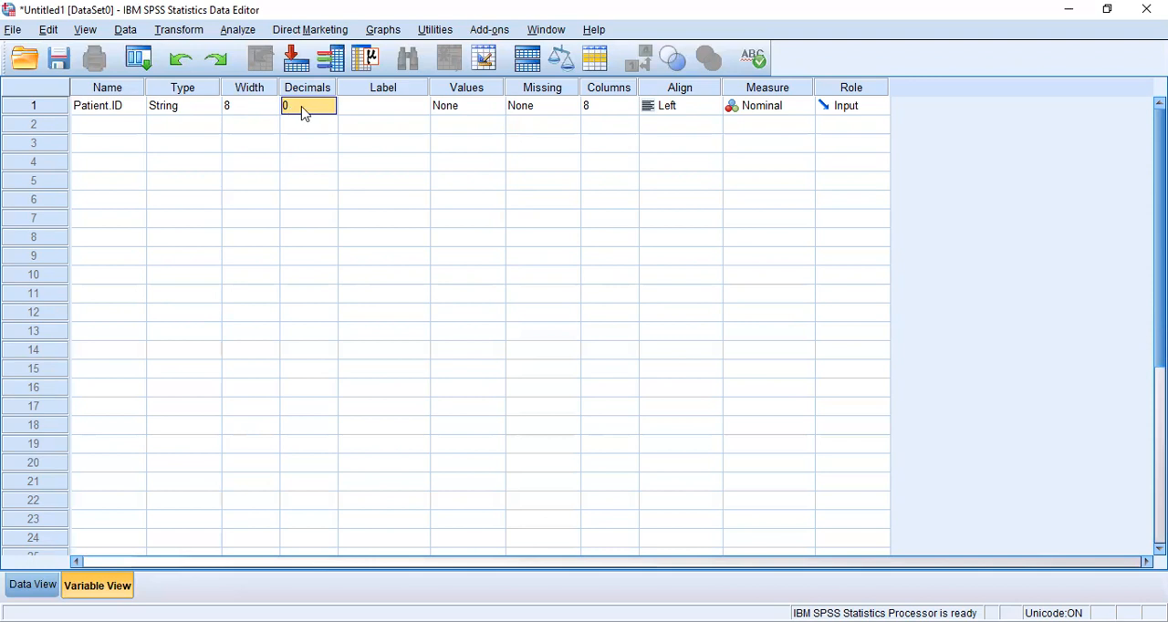
Enter "Patient Identification" as the label of the Patient.ID variable.
click(375, 113)
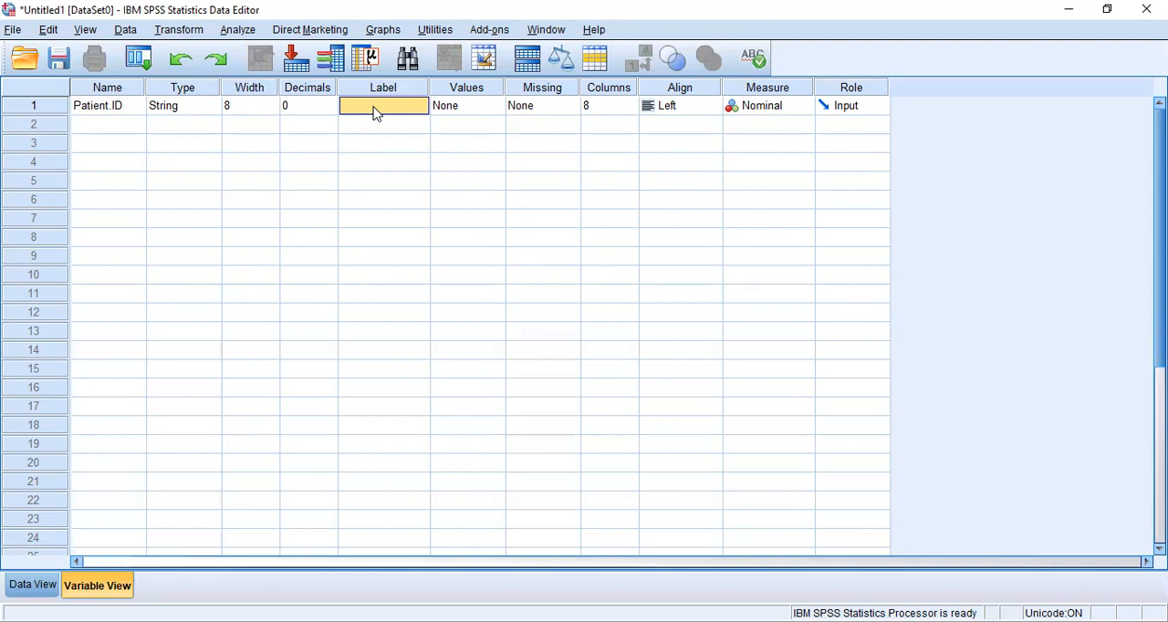
click(375, 107)
text(Patient Identification)
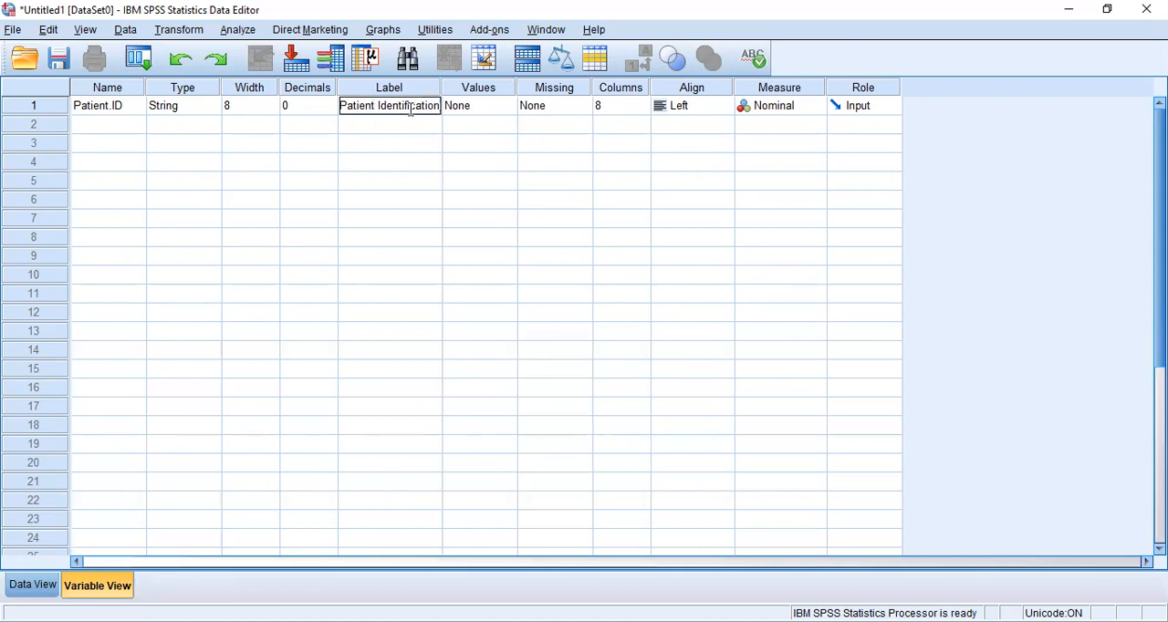
Examine the values, missing, columns, alignment, measure and role settings of the Patient.ID variable.
click(479, 116)
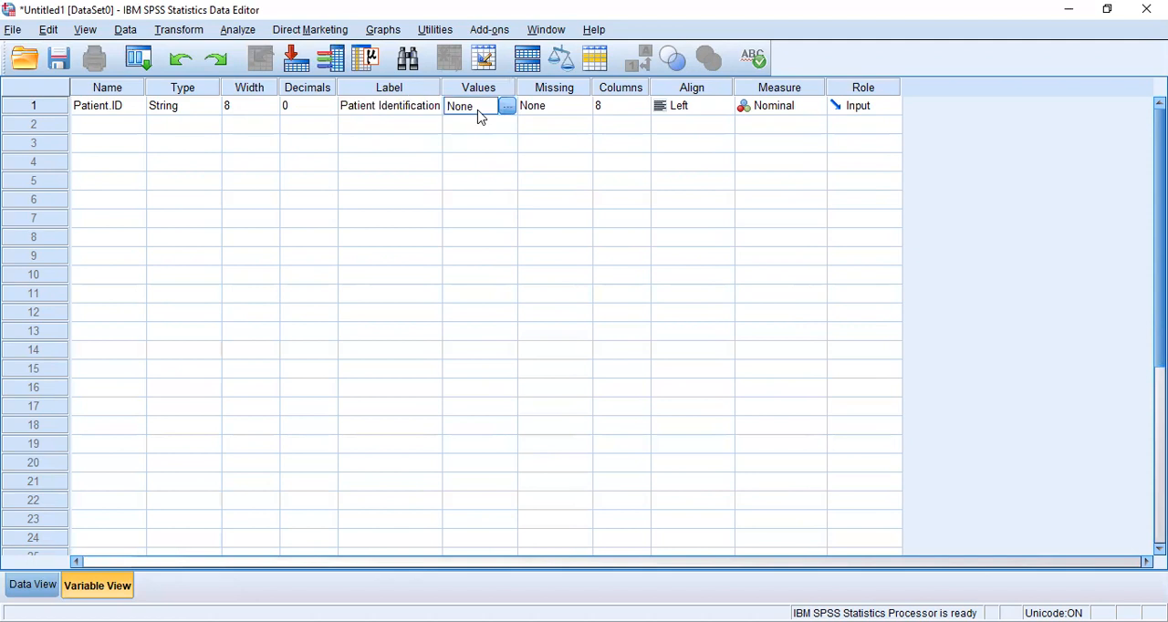
click(543, 108)
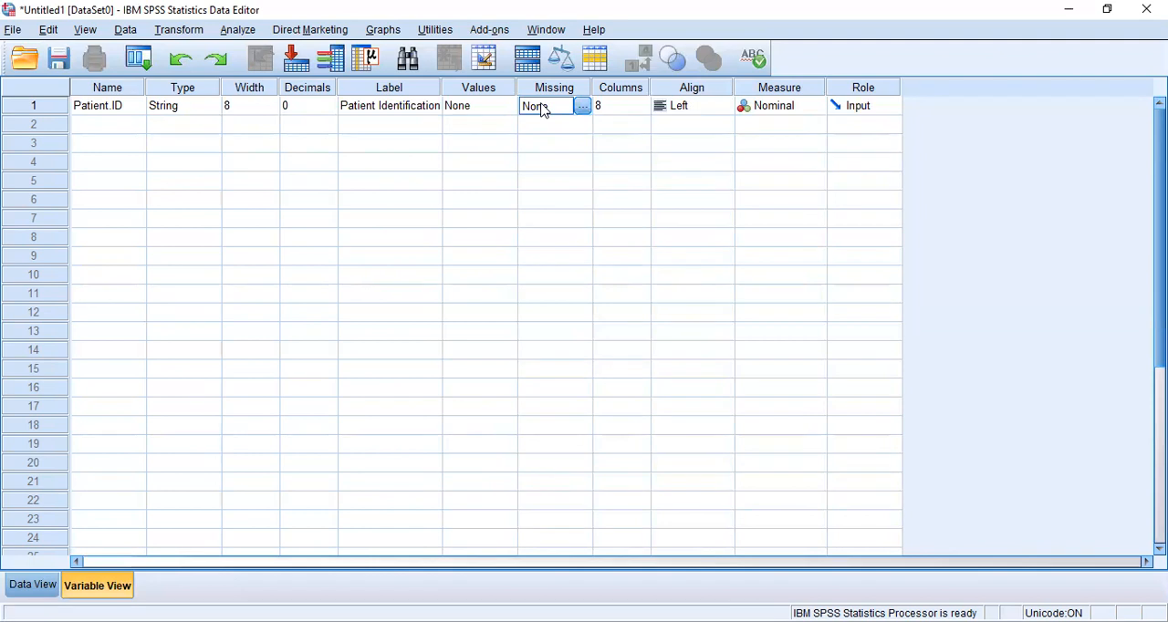
click(612, 106)
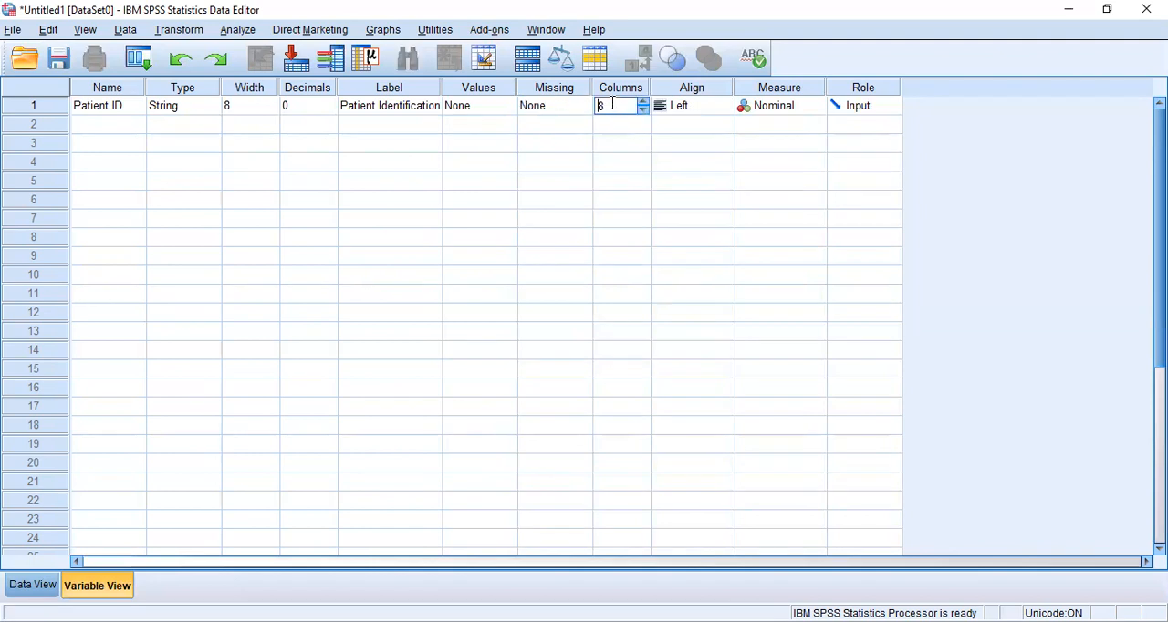
click(715, 108)
click(715, 108)
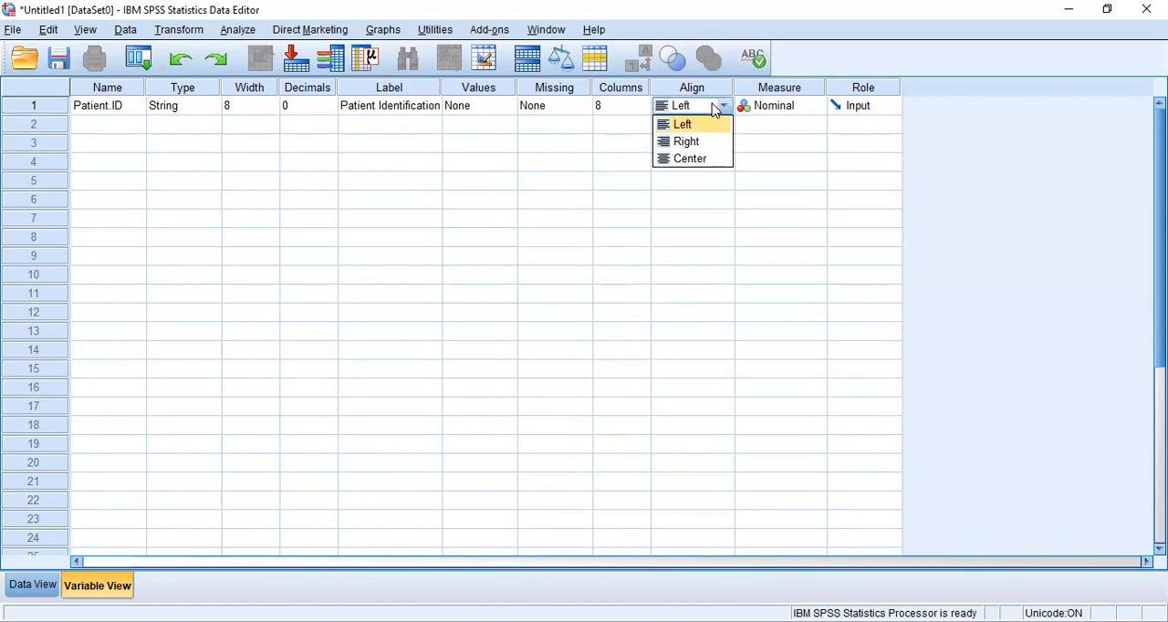
click(800, 108)
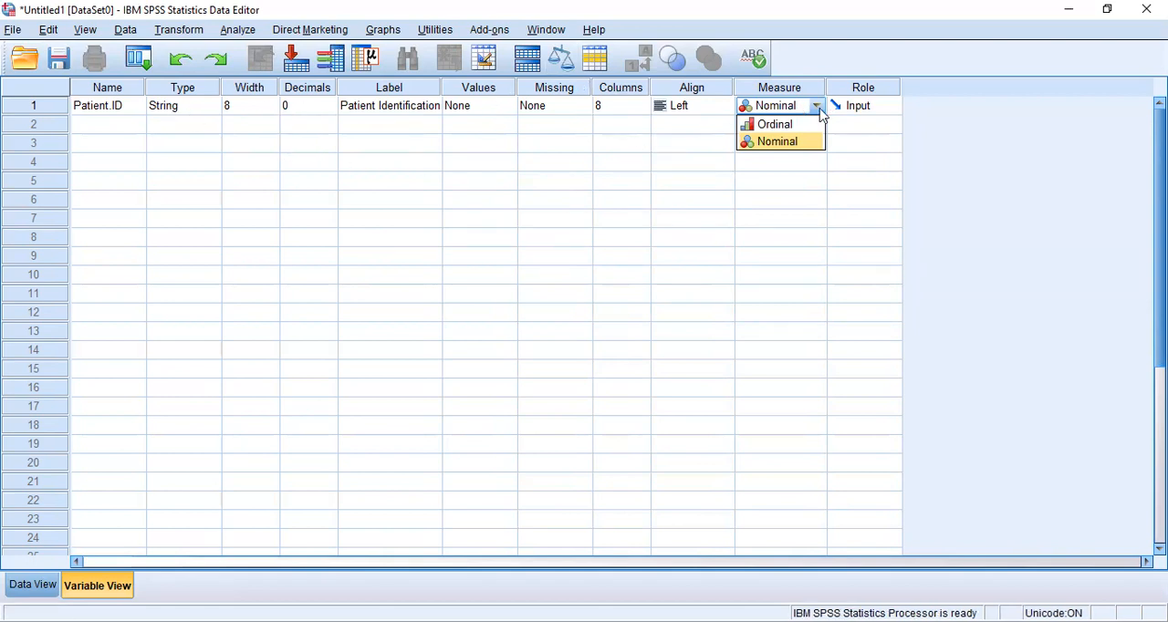
click(883, 107)
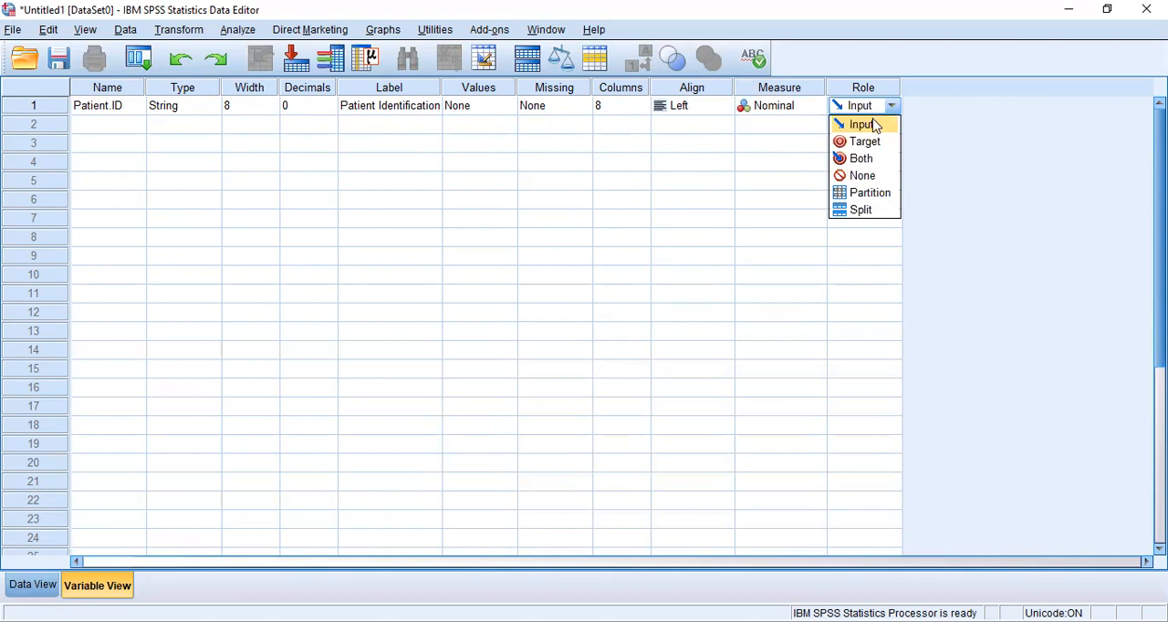
click(873, 125)
Add a second variable named Age below Patient.ID, with the Numeric type.
click(98, 134)
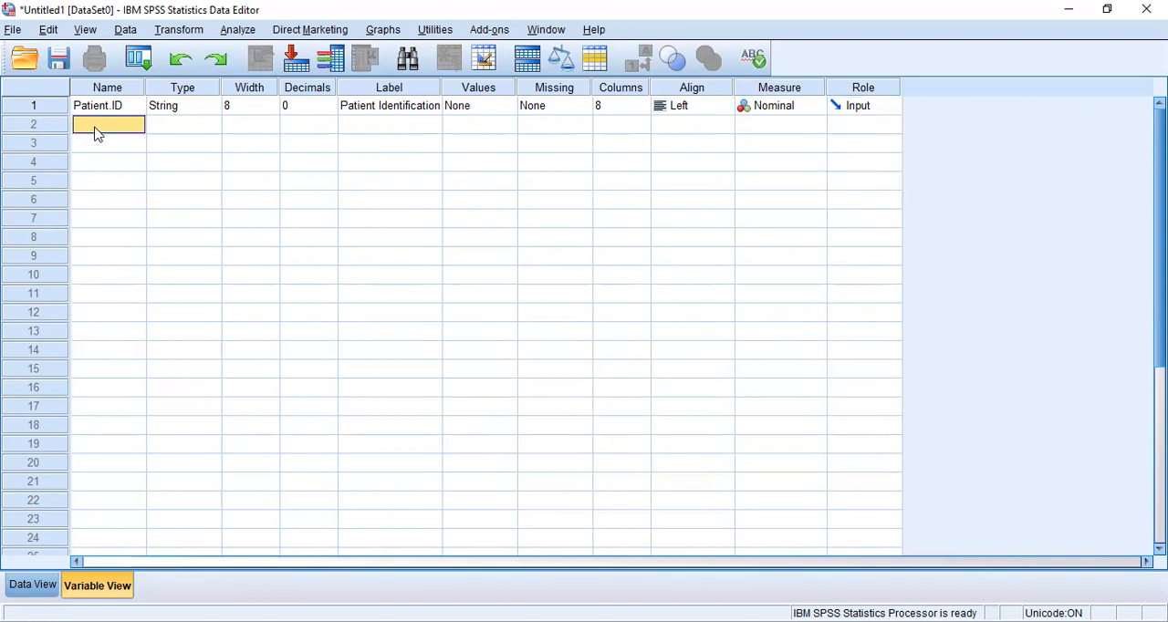
text(Age)
click(174, 132)
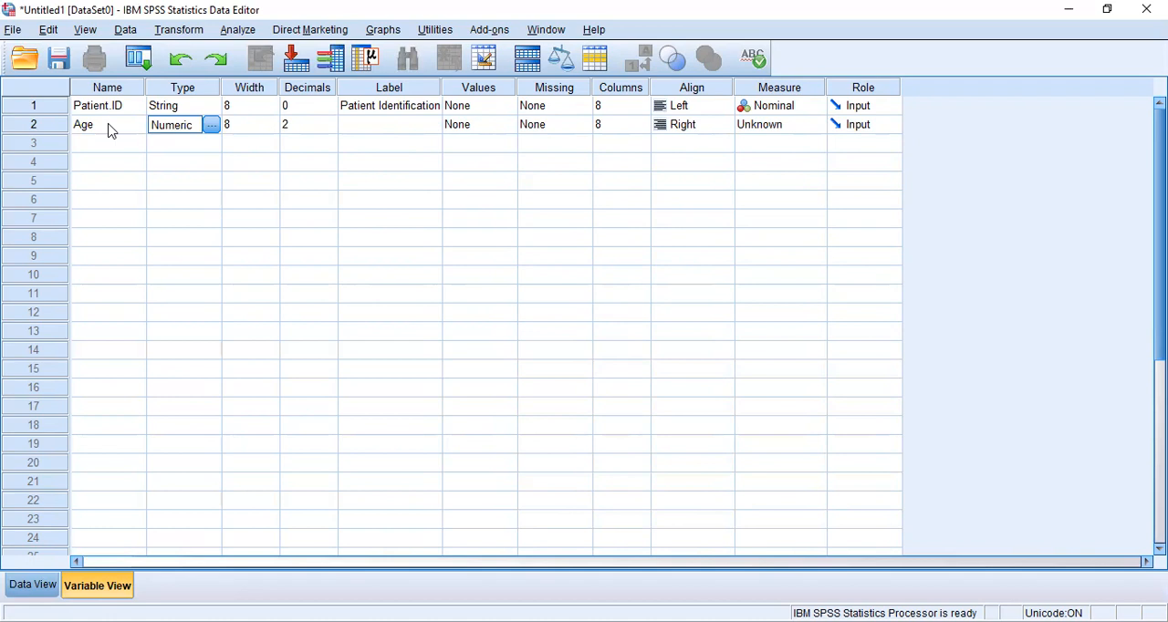
click(212, 125)
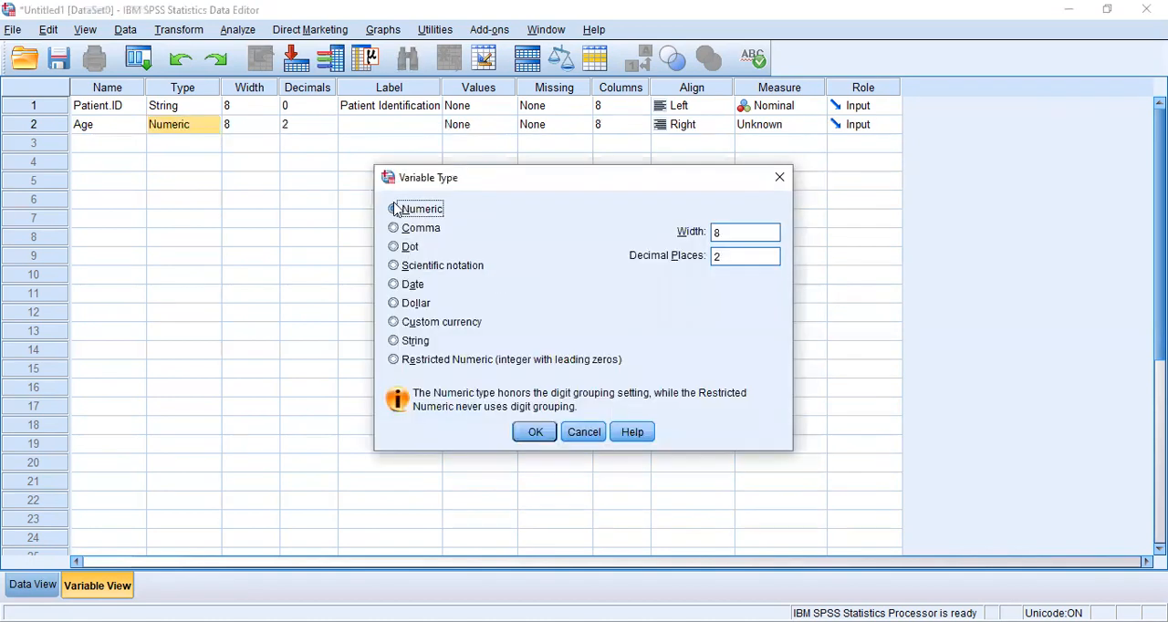
click(538, 434)
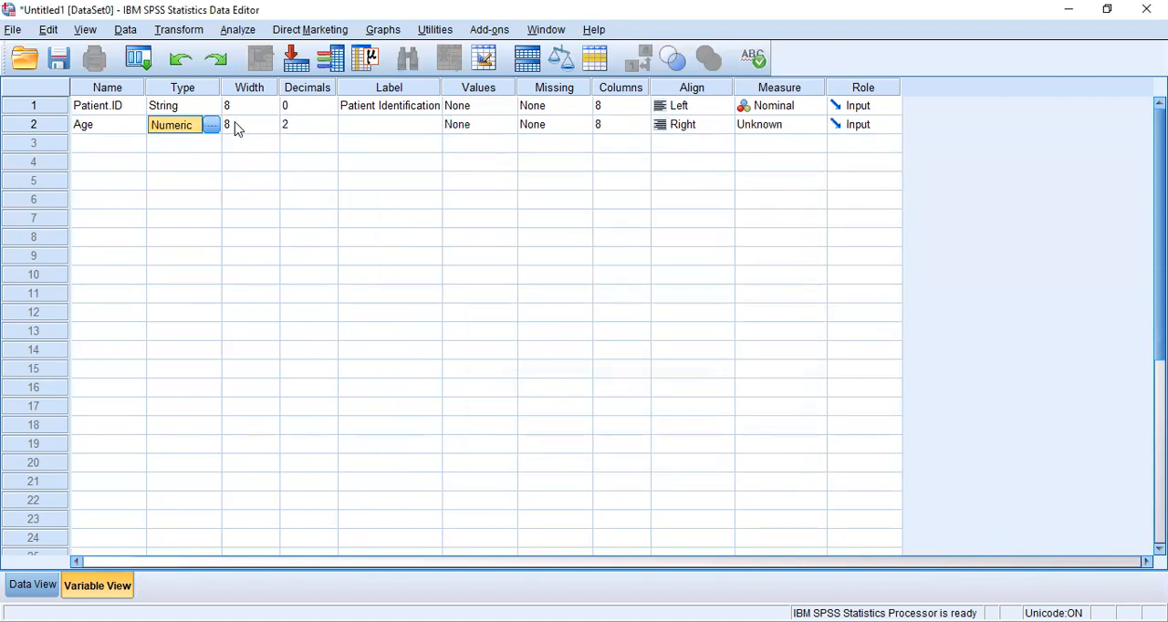
Set the number of decimals of the Age variable to 0.
click(303, 122)
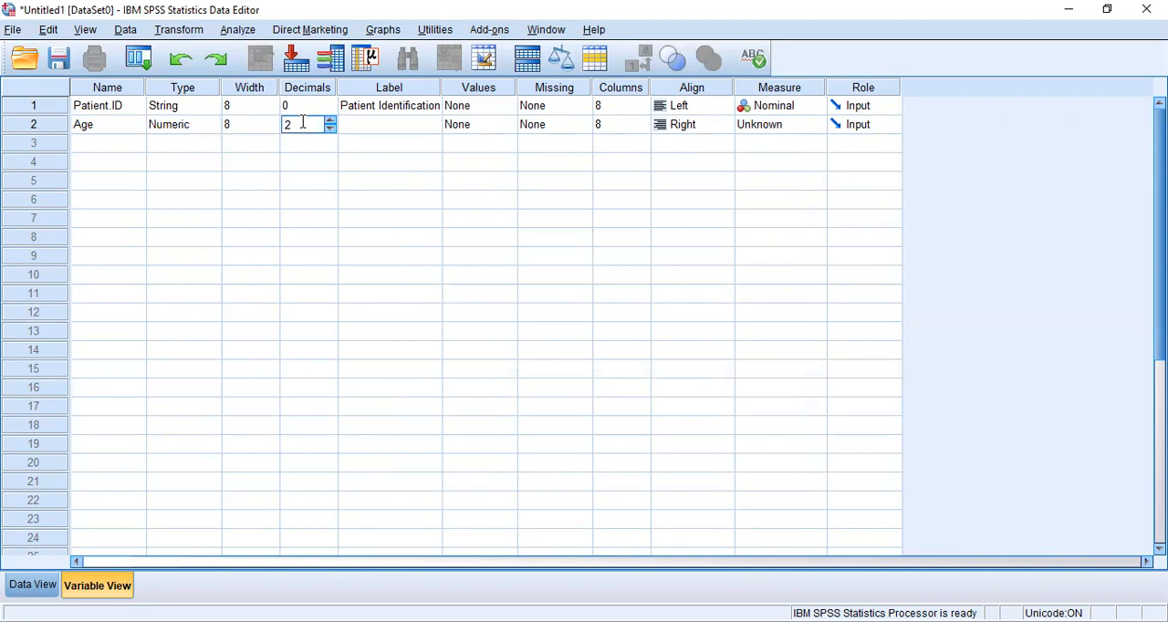
key(BackSpace)
text(0)
Enter "Age of the respondents" as the label of the Age variable.
click(370, 128)
text(A)
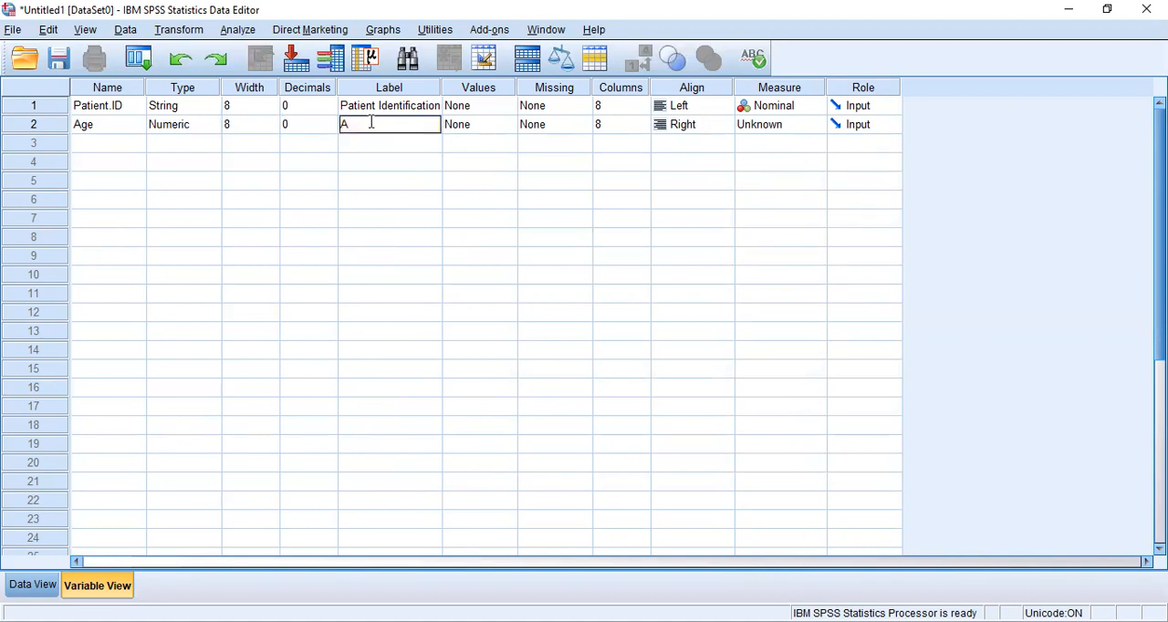
text(ge of the respondents)
click(490, 128)
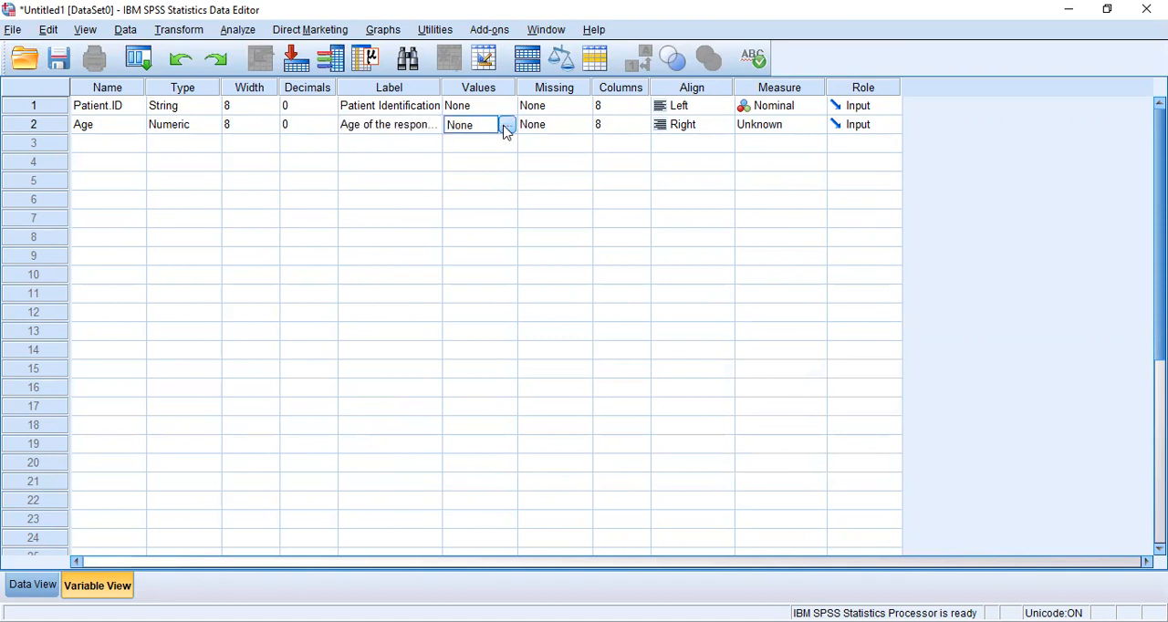
View the value labels dialog for Age without adding any labels, and set the variable's measure to Scale.
click(507, 129)
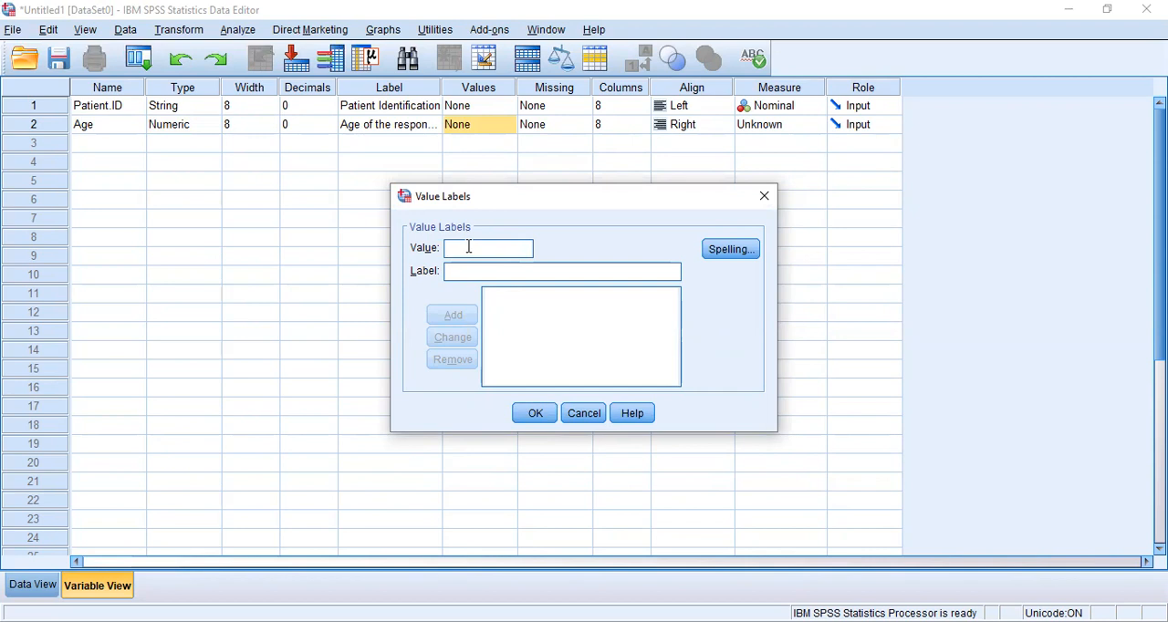
click(765, 199)
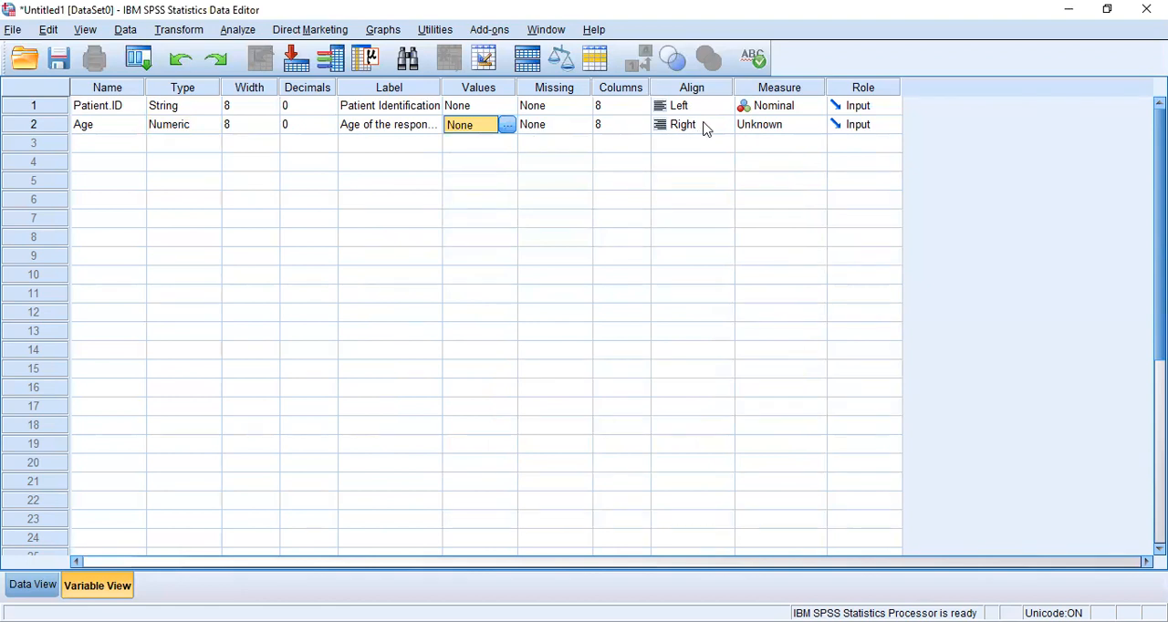
click(764, 126)
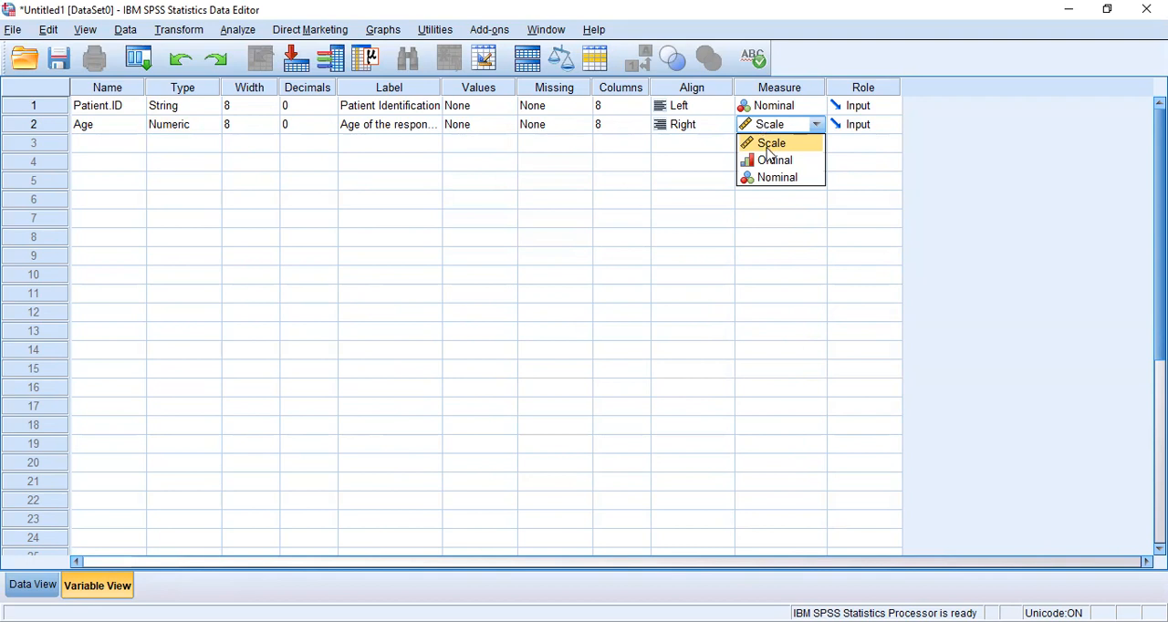
click(769, 146)
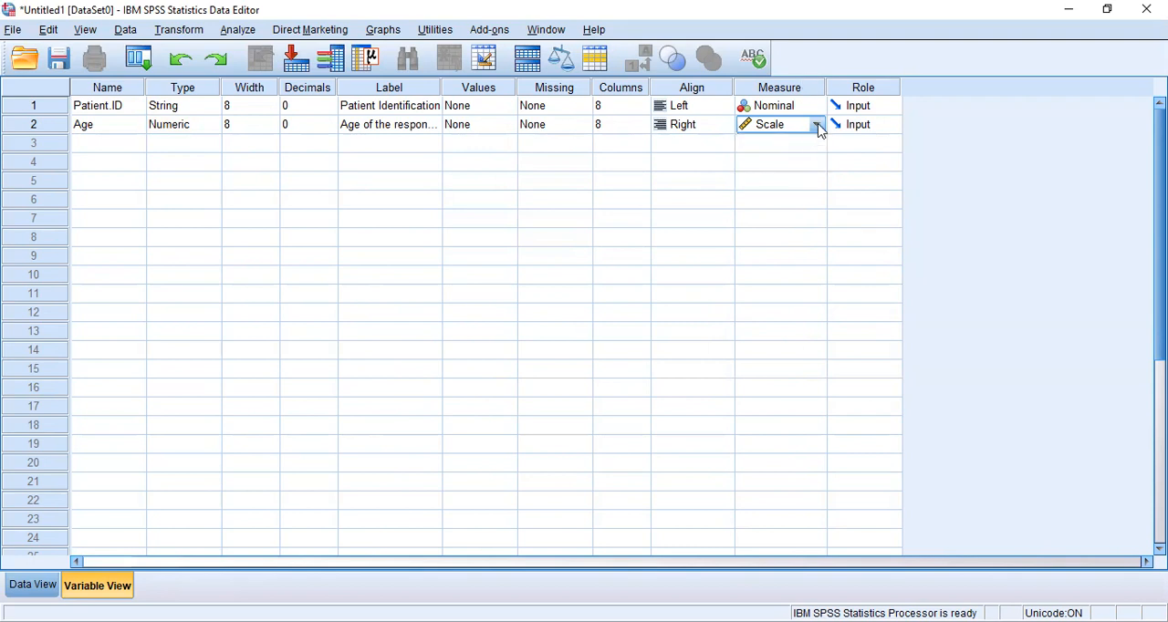
Try to name the third variable Age, the same name as the second variable.
click(108, 152)
text(Age)
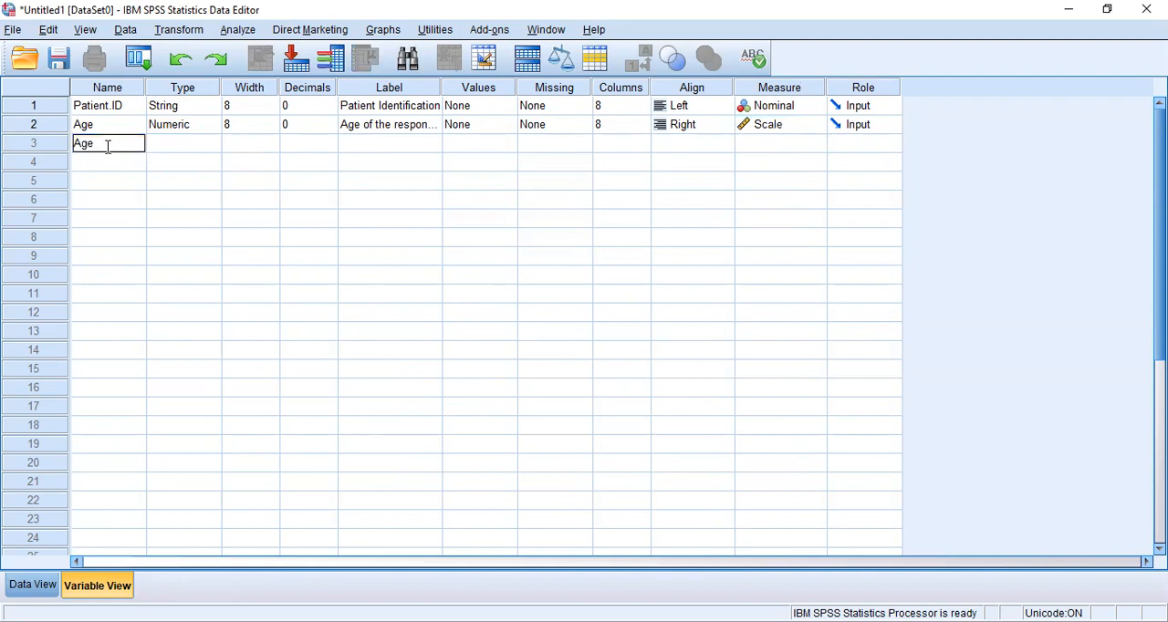
click(177, 150)
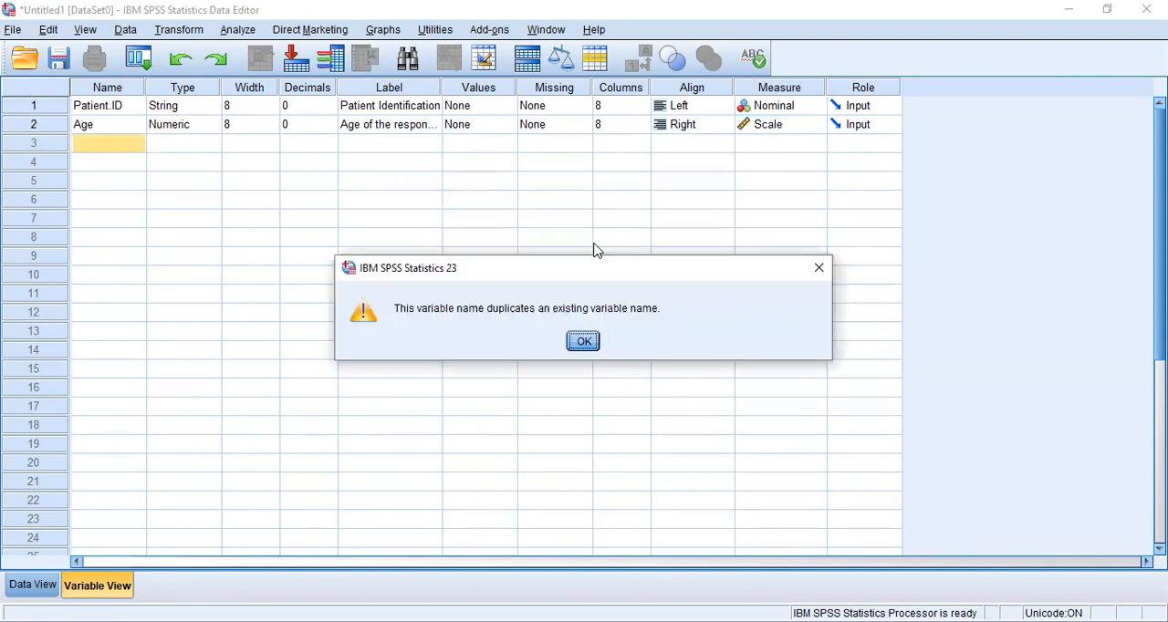
click(821, 268)
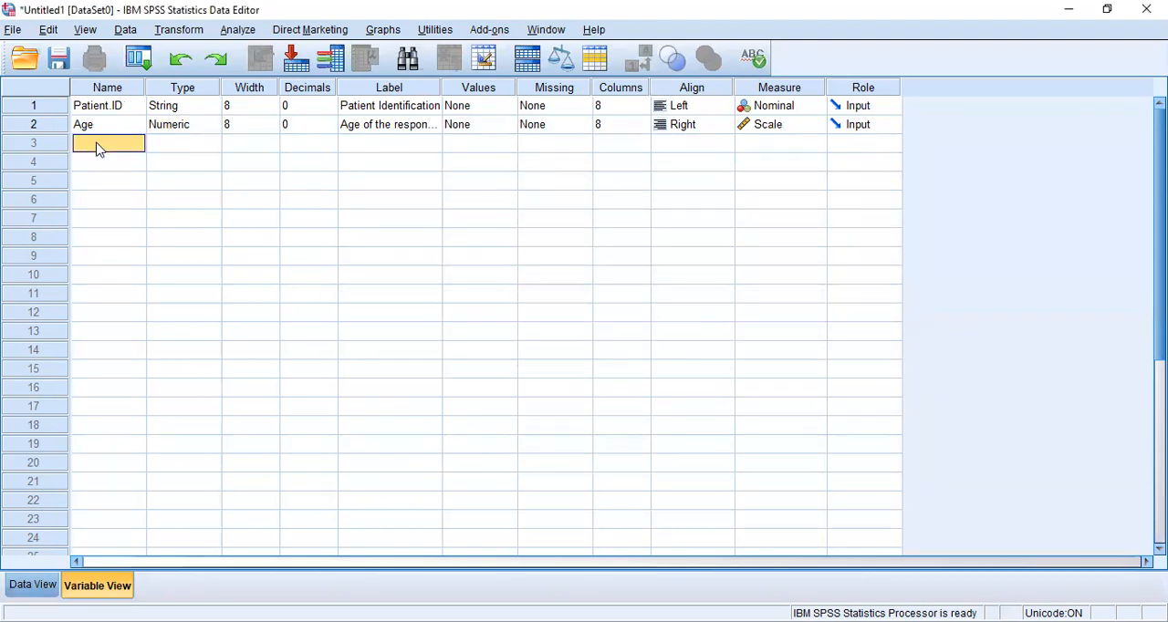
Name the third variable Education and keep its type as Numeric.
double_click(97, 143)
text(A)
key(BackSpace)
text(Education)
click(166, 149)
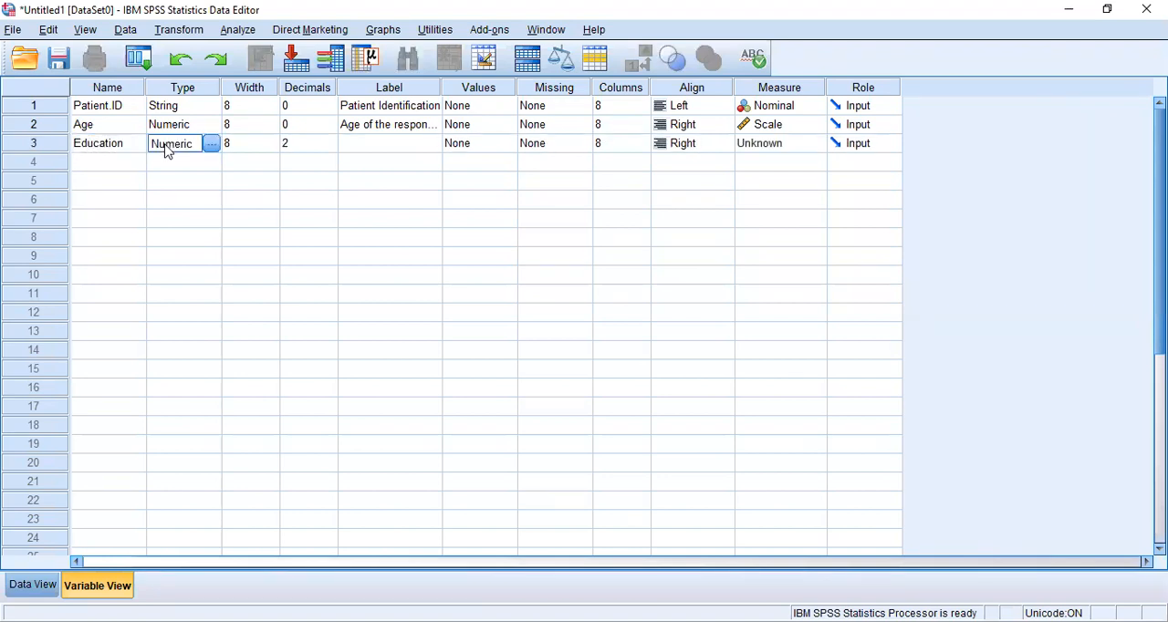
click(210, 146)
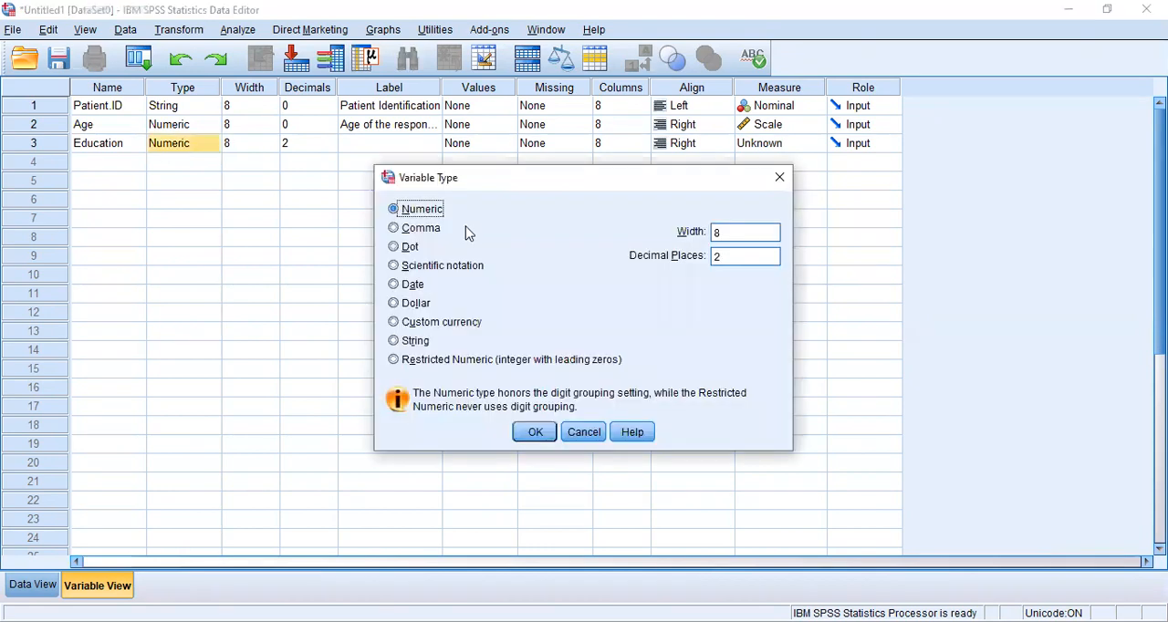
click(538, 435)
Set the number of decimals of the Education variable to 0.
click(301, 146)
key(Down)
key(Down)
Enter "Education of the respondents" as the label of the Education variable.
click(380, 146)
text(Education of the e)
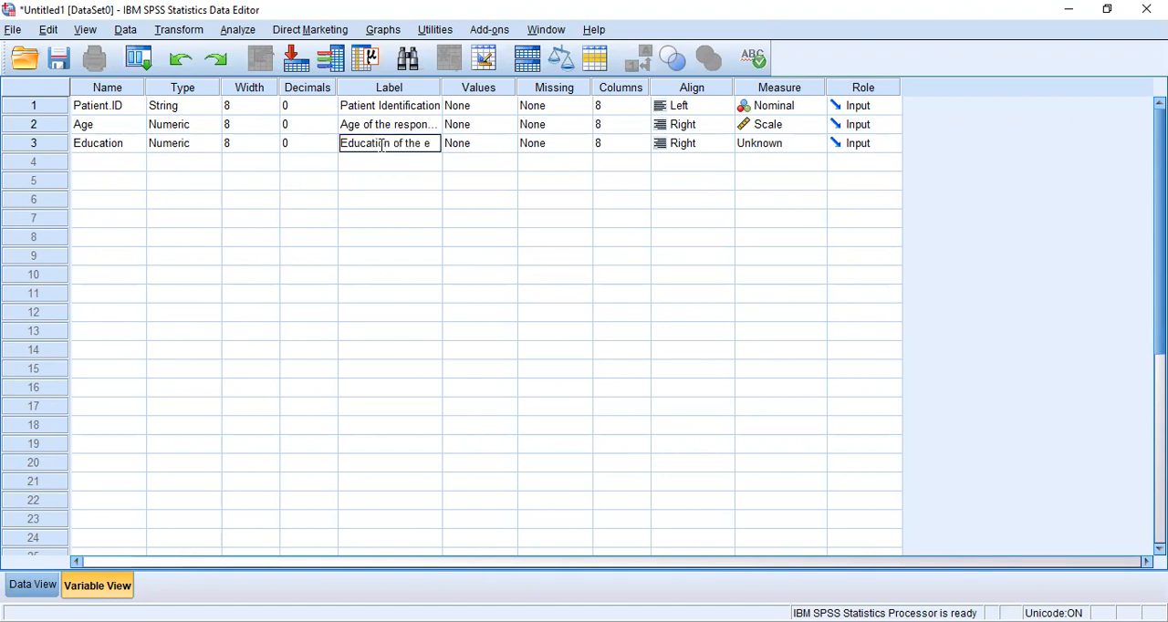
text(espondents)
Add the value label 1 = "Primary Education" to the Education variable.
click(498, 145)
click(508, 143)
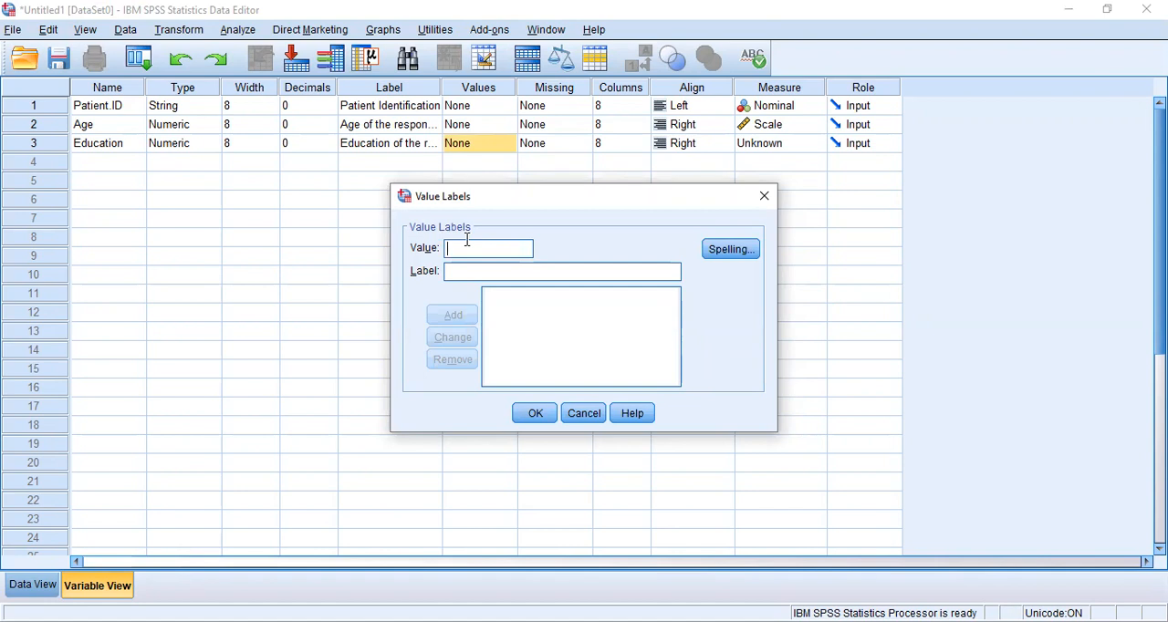
text(1)
click(460, 271)
text(Pri)
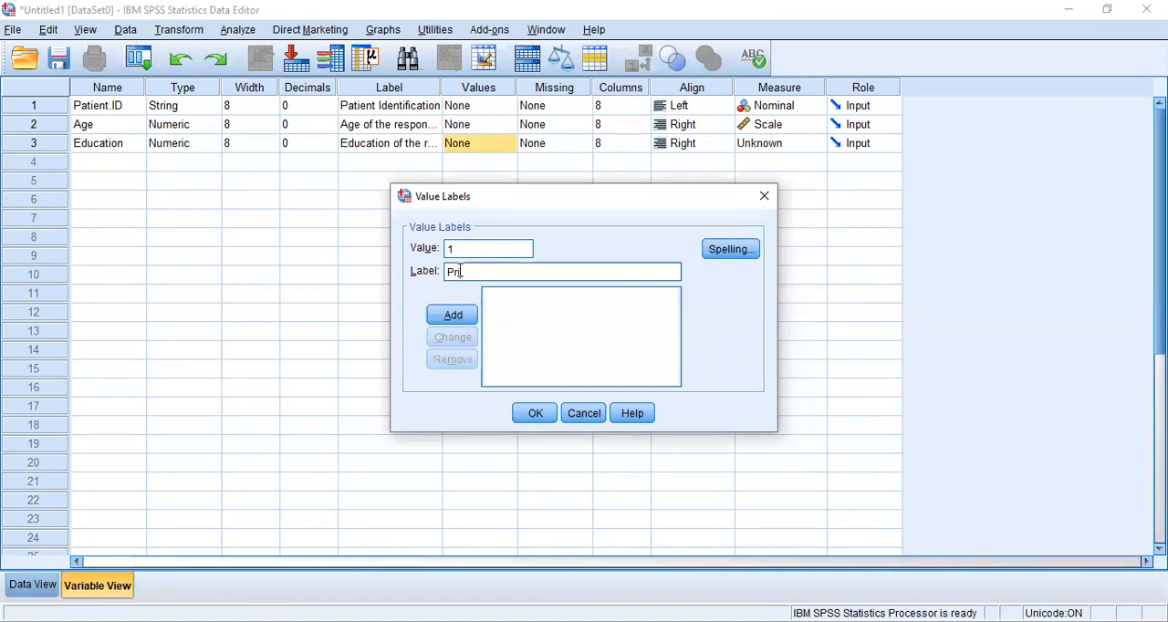
text(mary Ed)
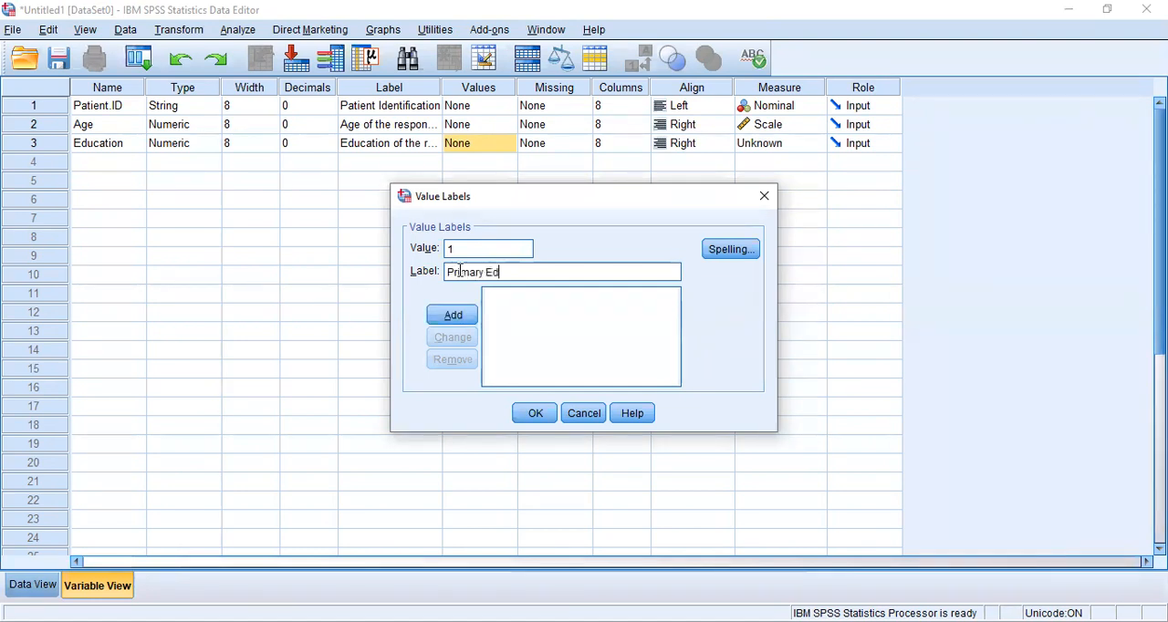
text(ucation)
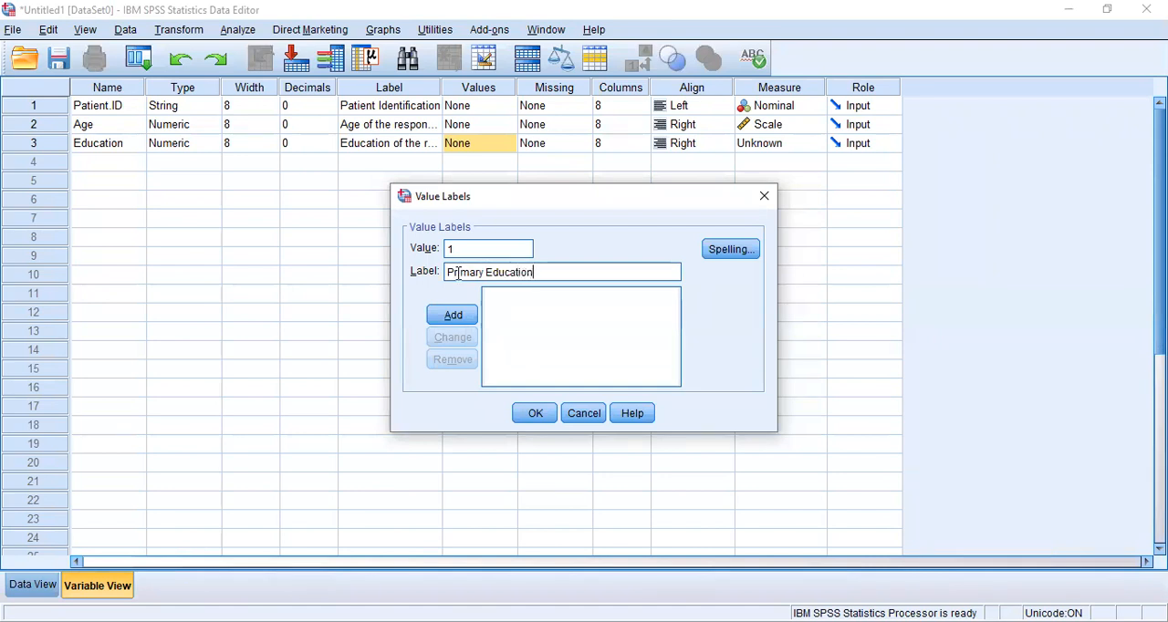
click(435, 320)
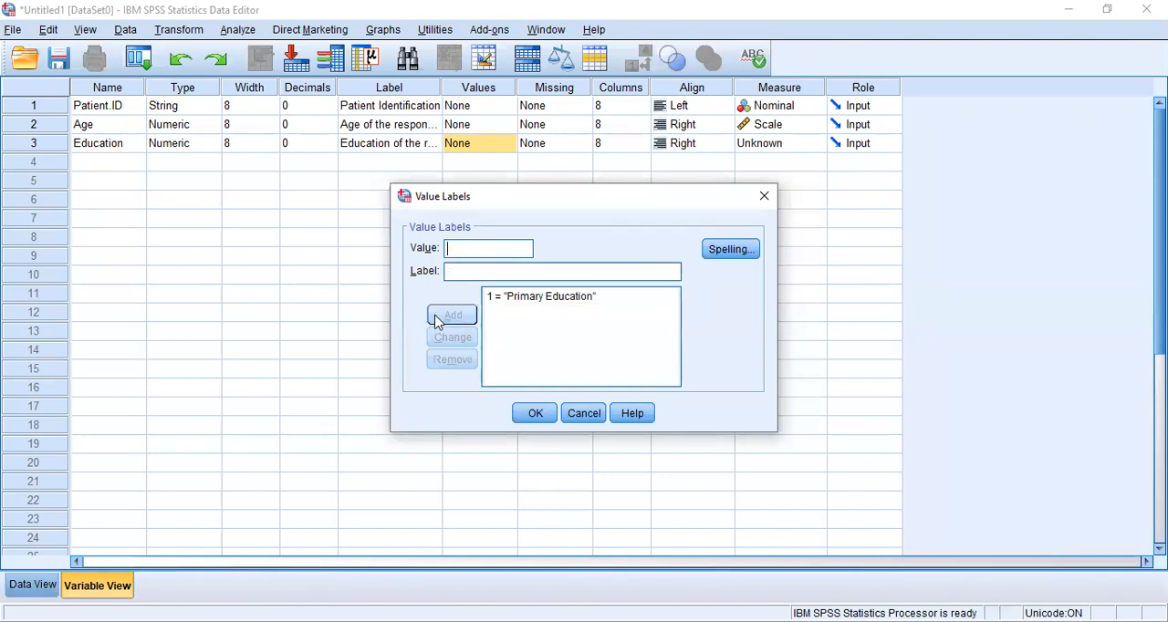
Add the value label 2 = "Secondary Education" to the Education variable.
text(2)
click(469, 272)
text(Second)
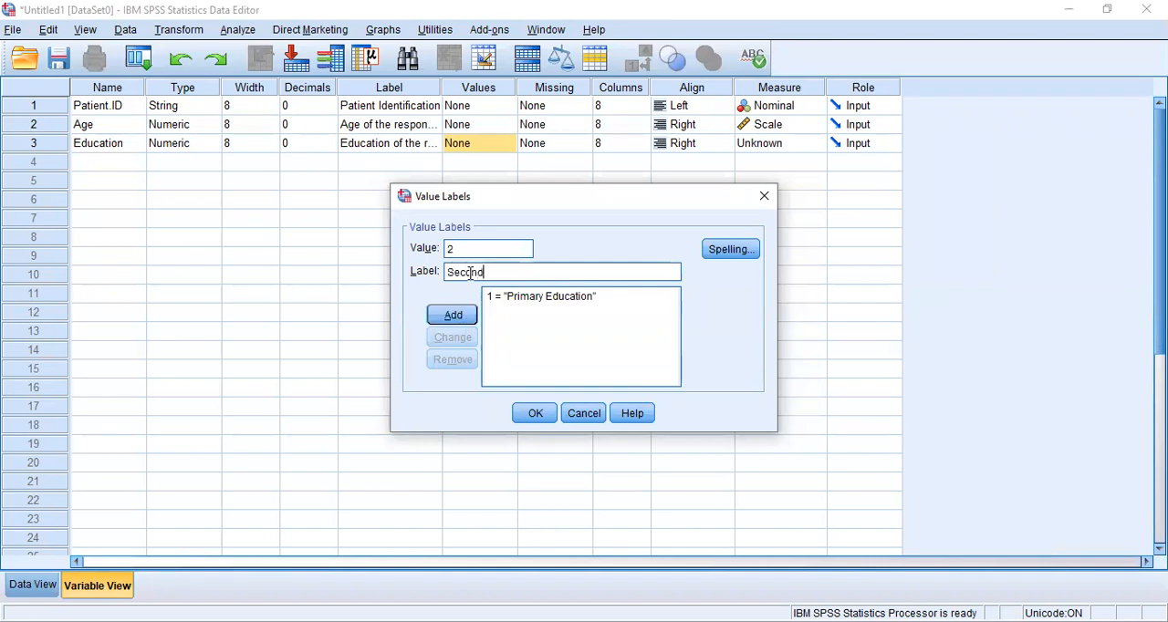
text(ary Education)
click(462, 316)
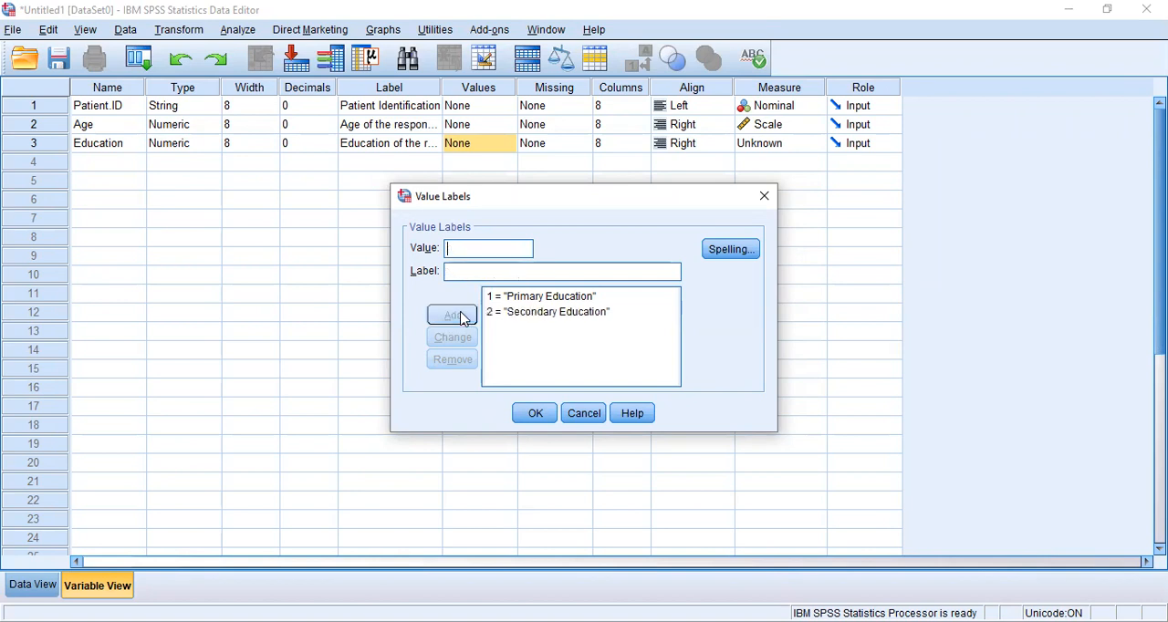
Add the value label 3 = "Tertiary Education" and apply the value labels to the Education variable.
text(3)
click(475, 267)
text(Ter)
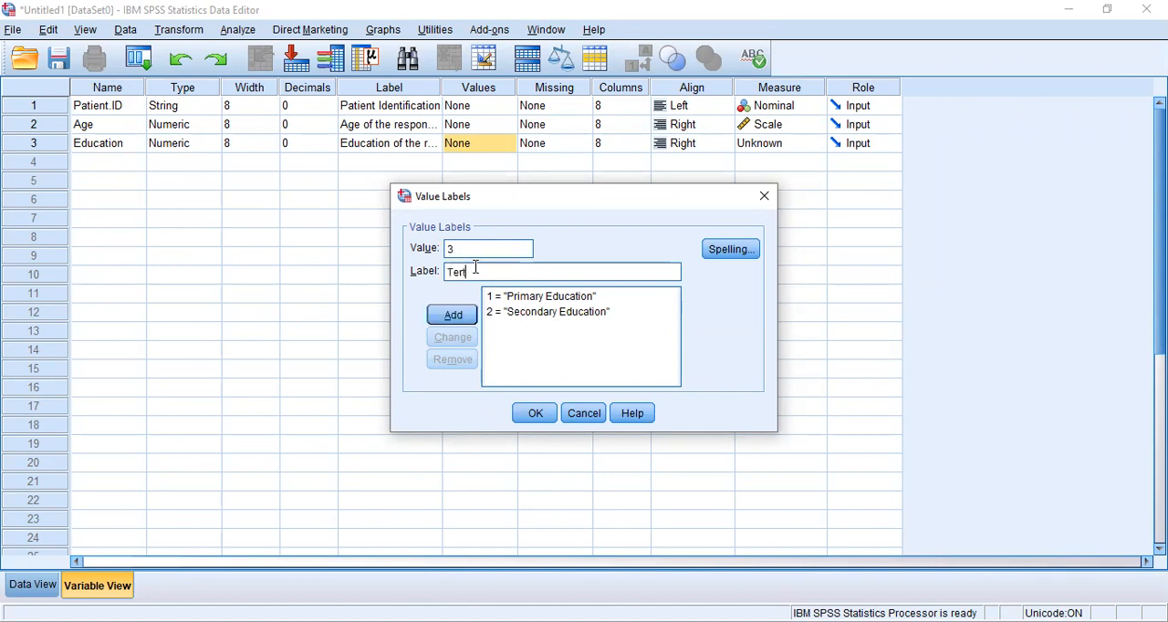
text(tiary Education)
click(456, 319)
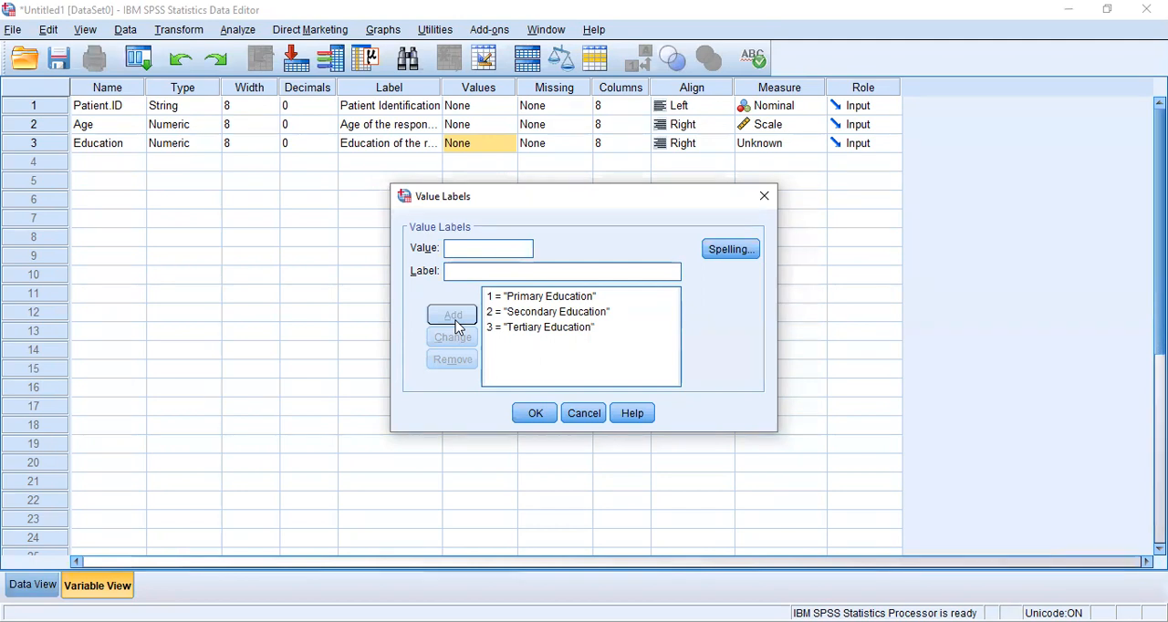
click(460, 251)
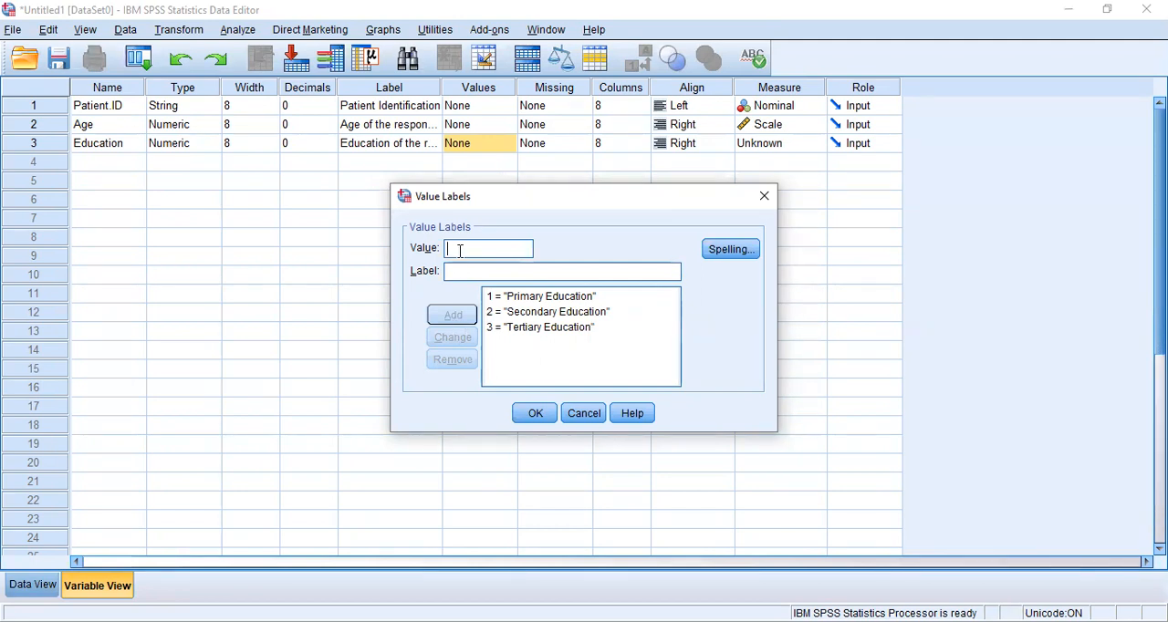
click(538, 415)
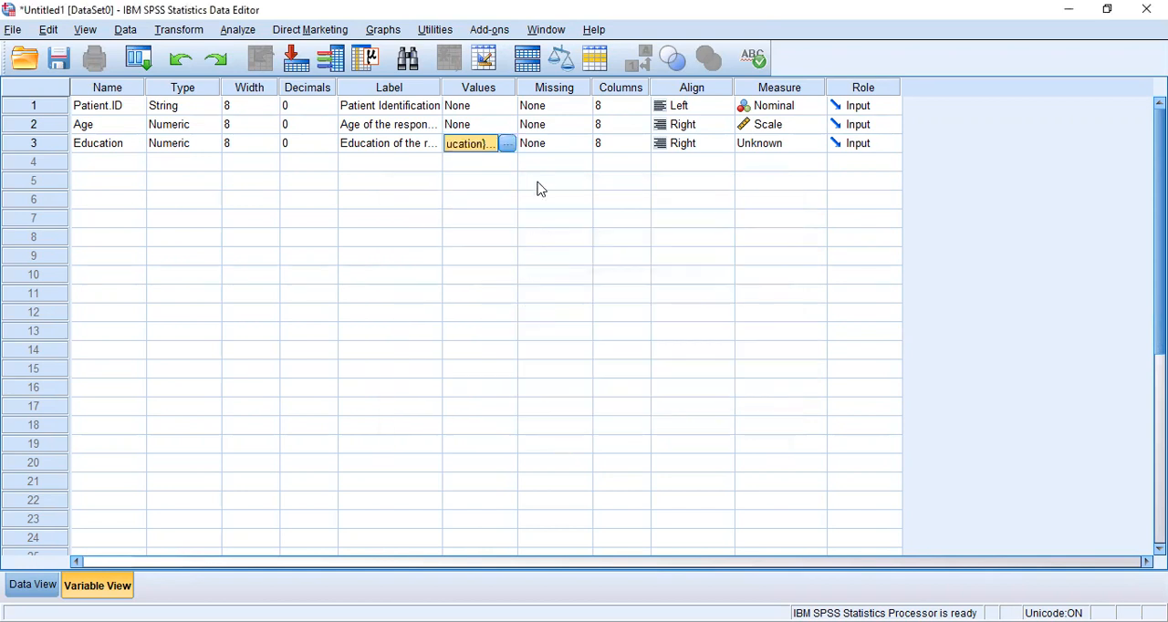
Define 999 as a discrete missing value for the Education variable.
click(544, 152)
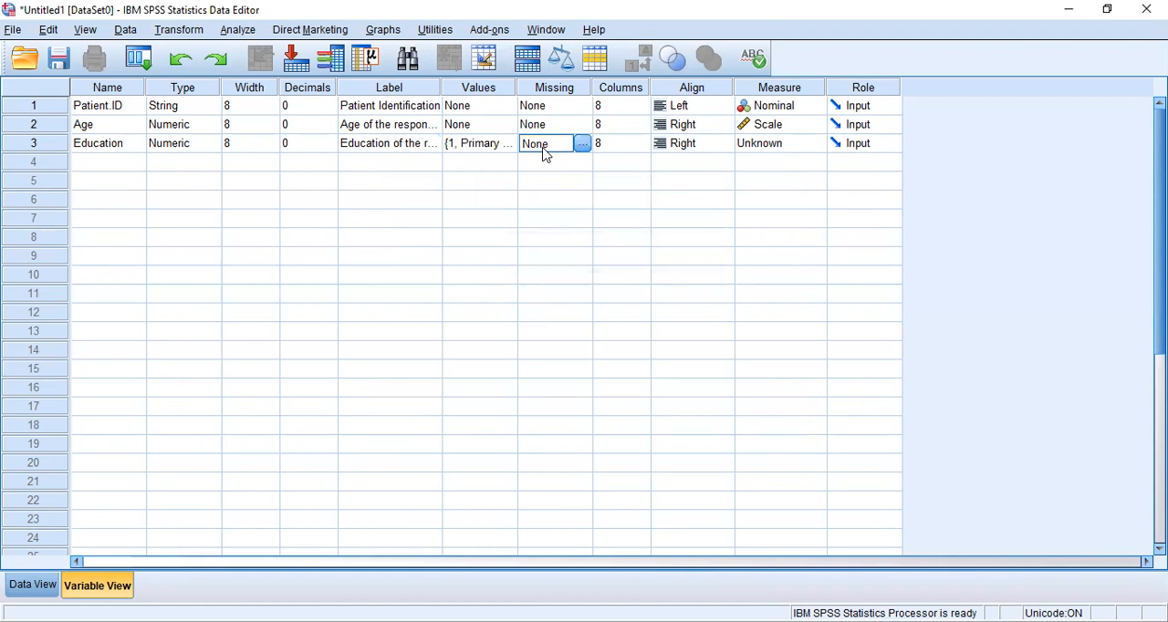
click(582, 146)
click(471, 273)
click(514, 298)
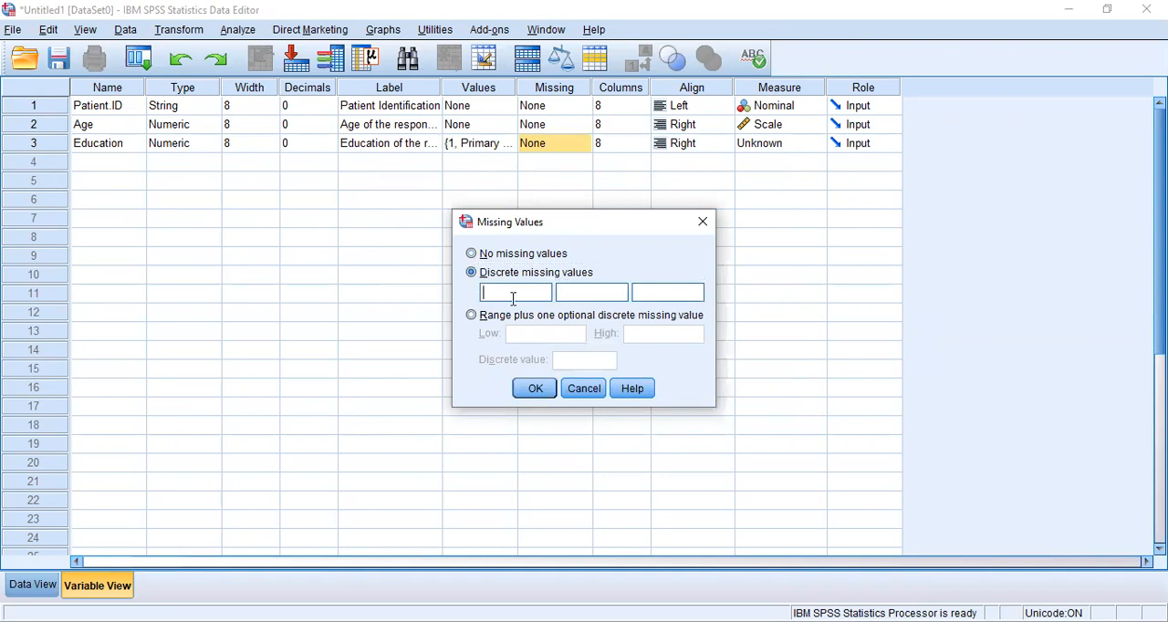
text(999)
click(522, 392)
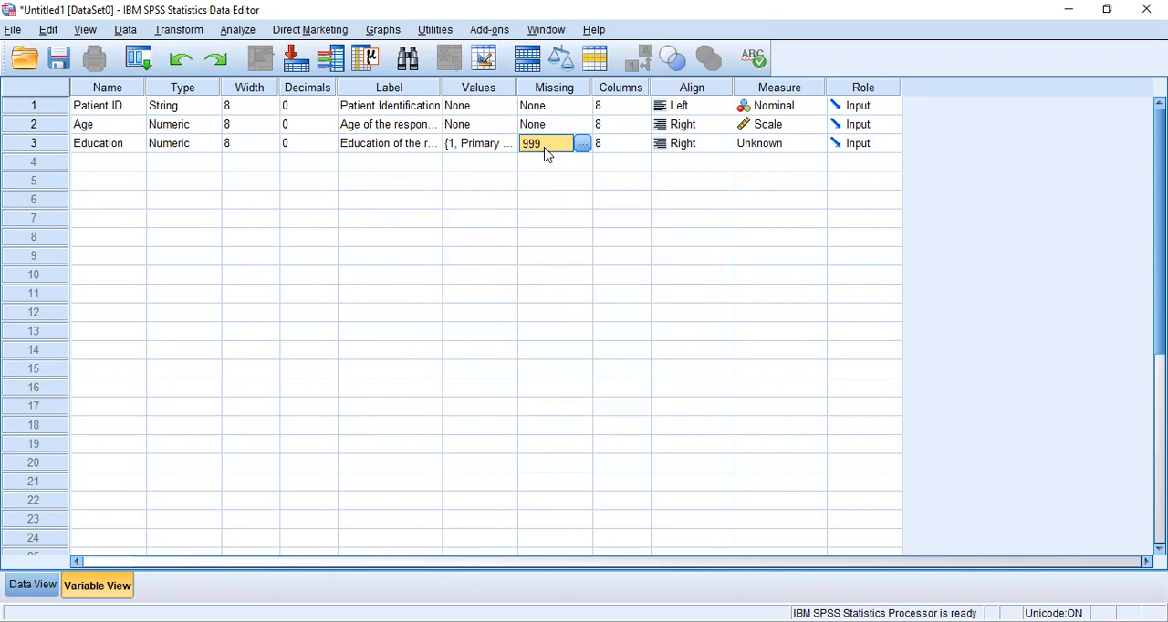
Keep the column width and alignment of Education as they are and set its measure to Ordinal.
click(618, 144)
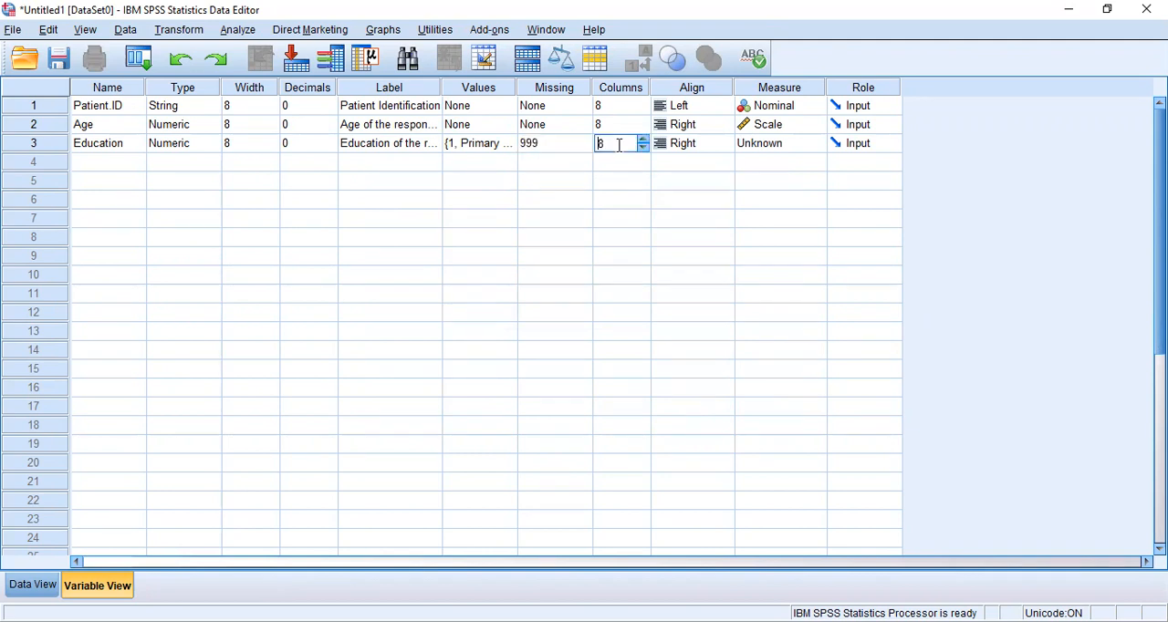
click(683, 146)
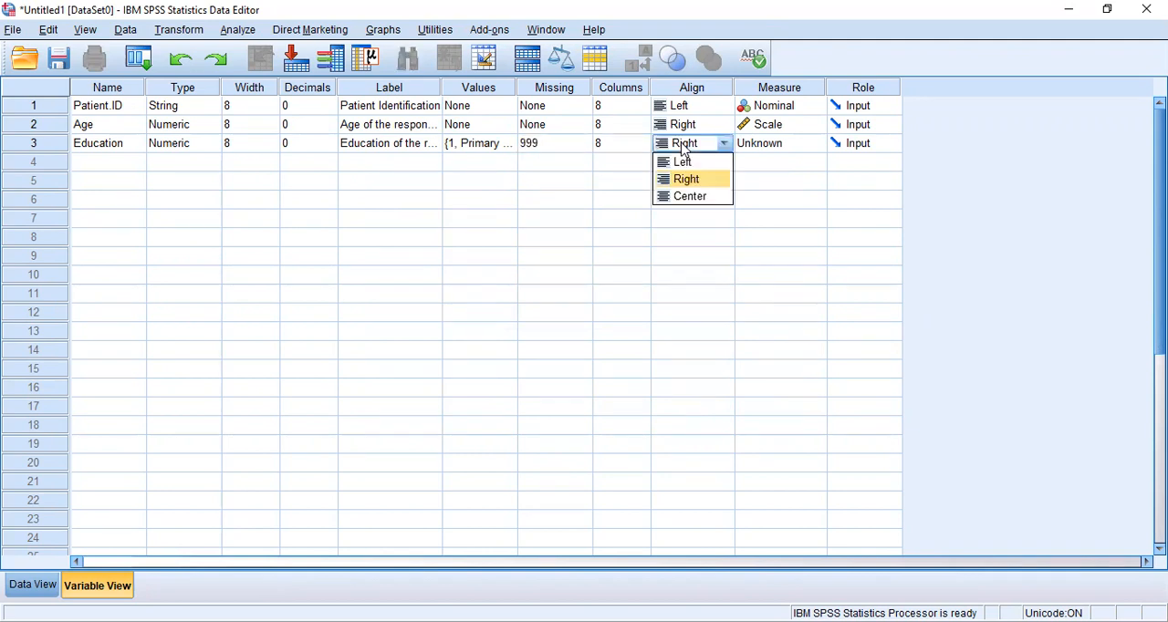
click(784, 149)
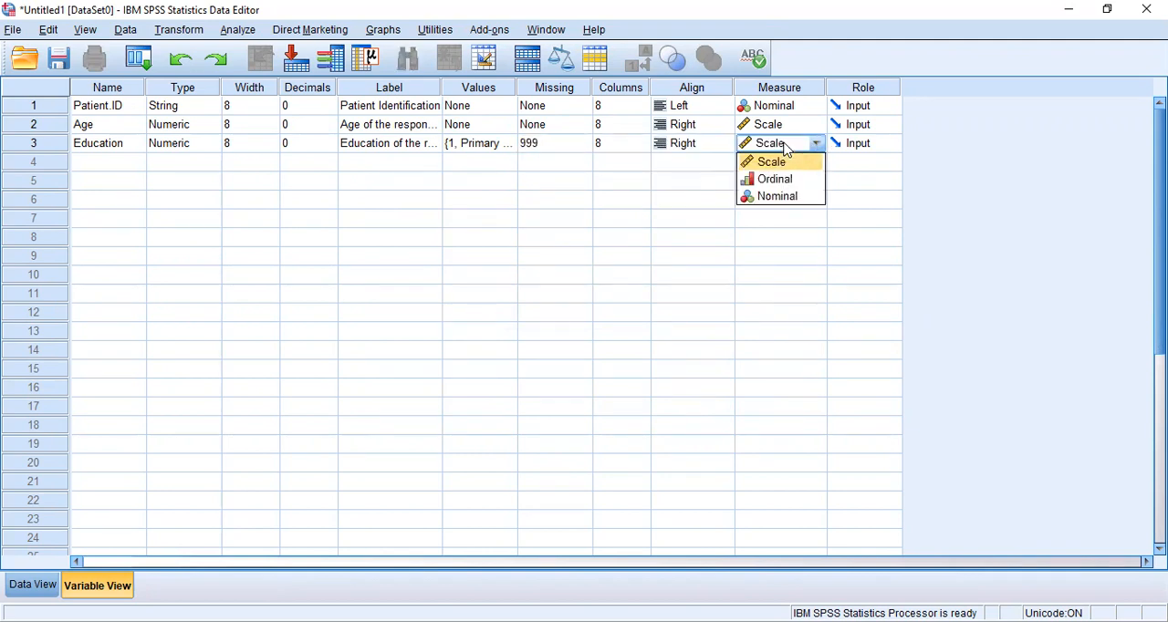
click(785, 180)
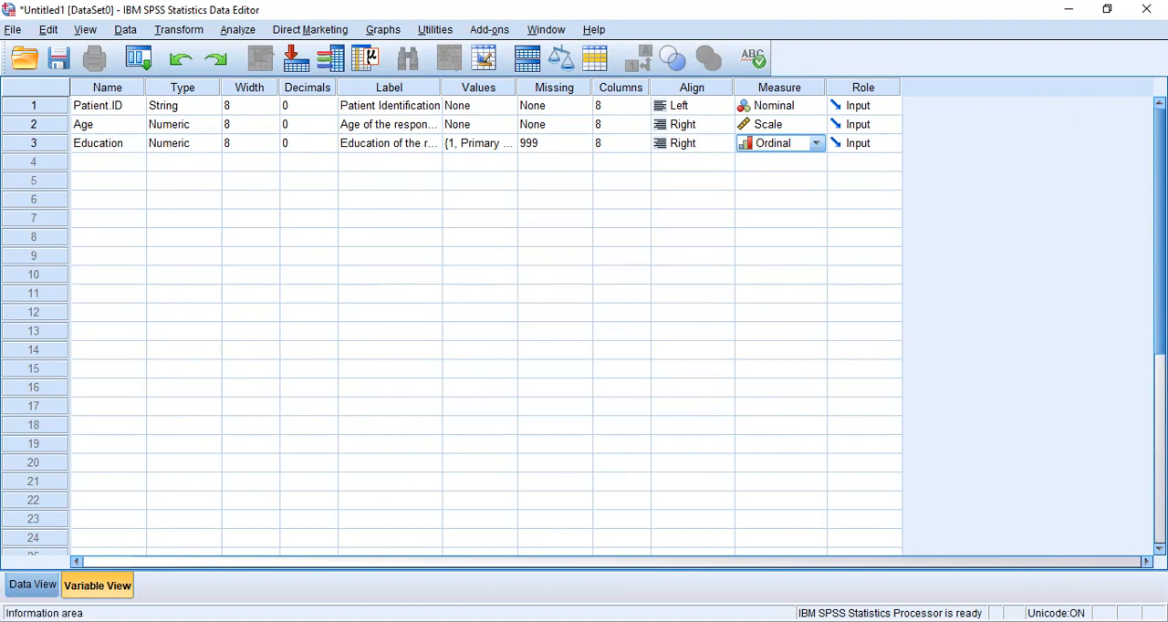
Switch to Data View and enter 1, 2, 3 and 4 as the Patient.ID values of the first four cases.
click(41, 589)
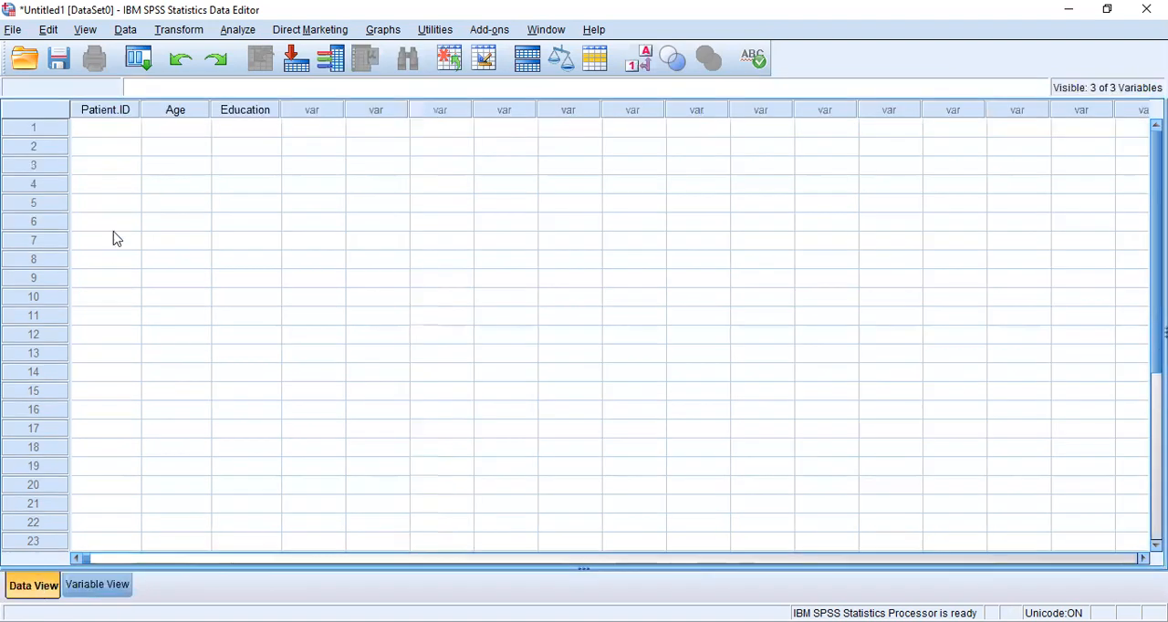
click(114, 128)
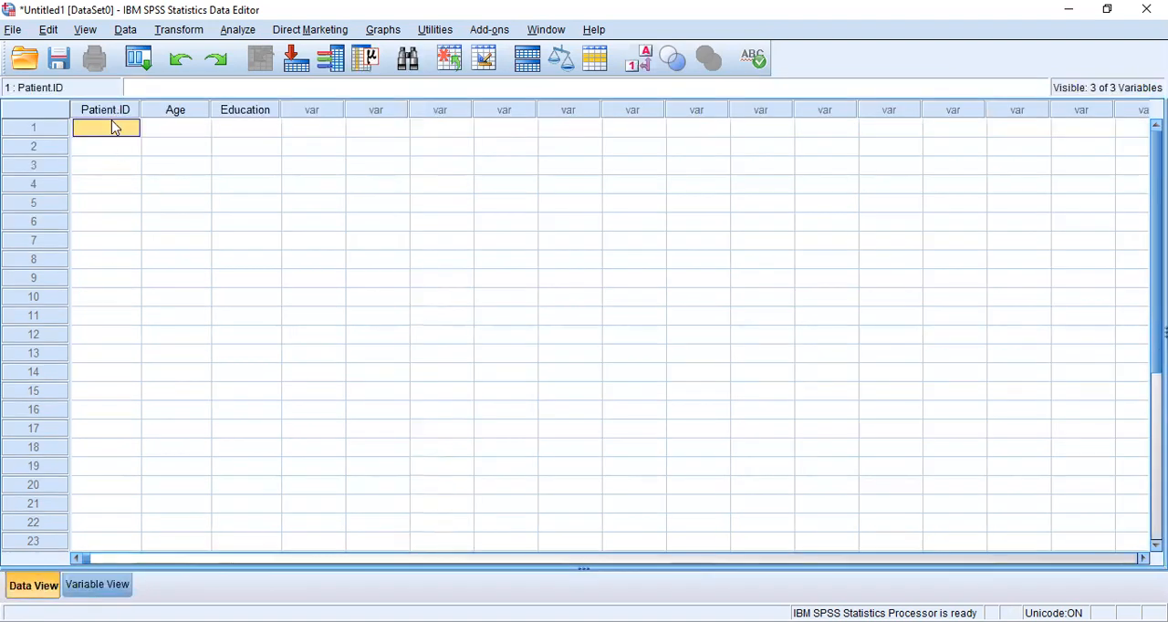
text(1)
key(Return)
text(2)
key(Return)
text(3)
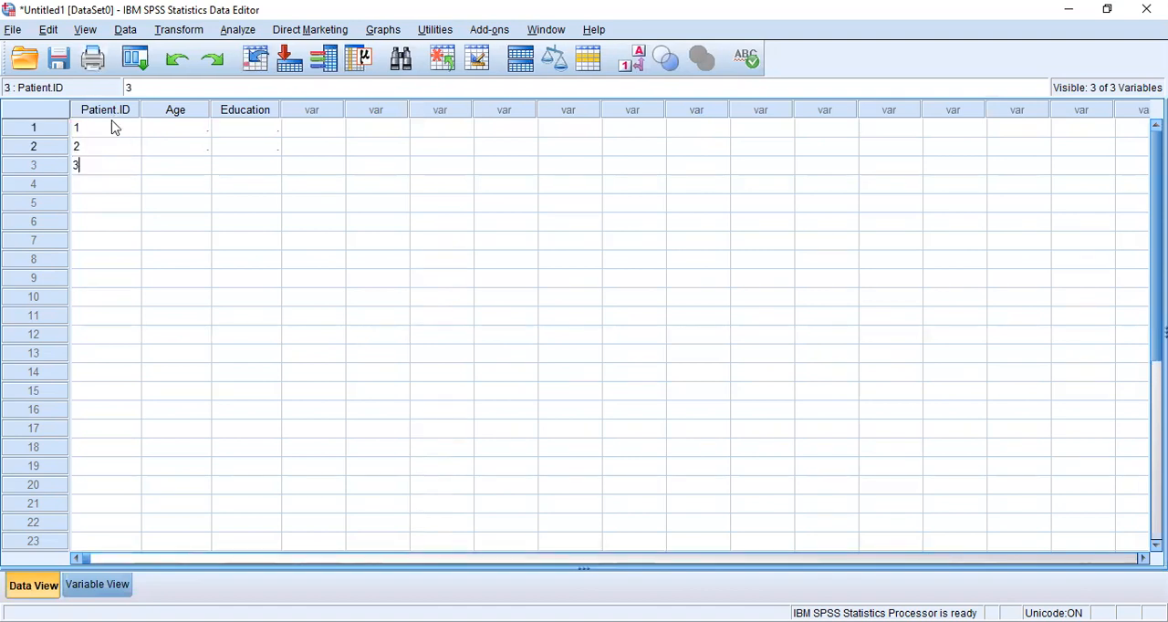
key(Return)
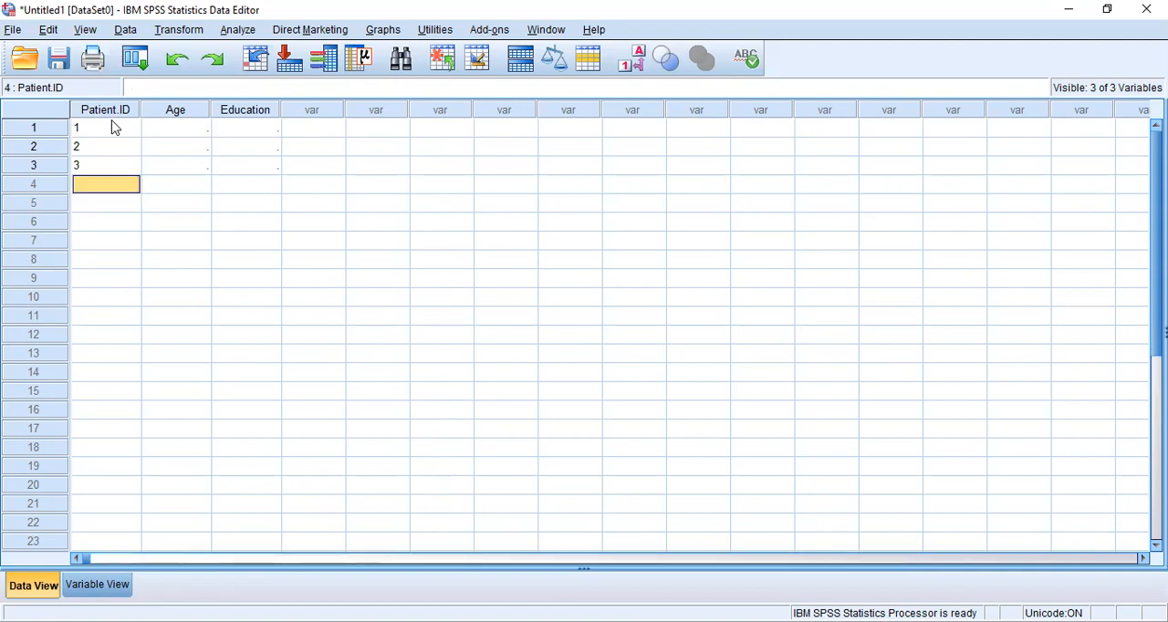
text(4)
Enter the ages 30, 32, 41 and 42 for the four cases in the Age column.
click(179, 133)
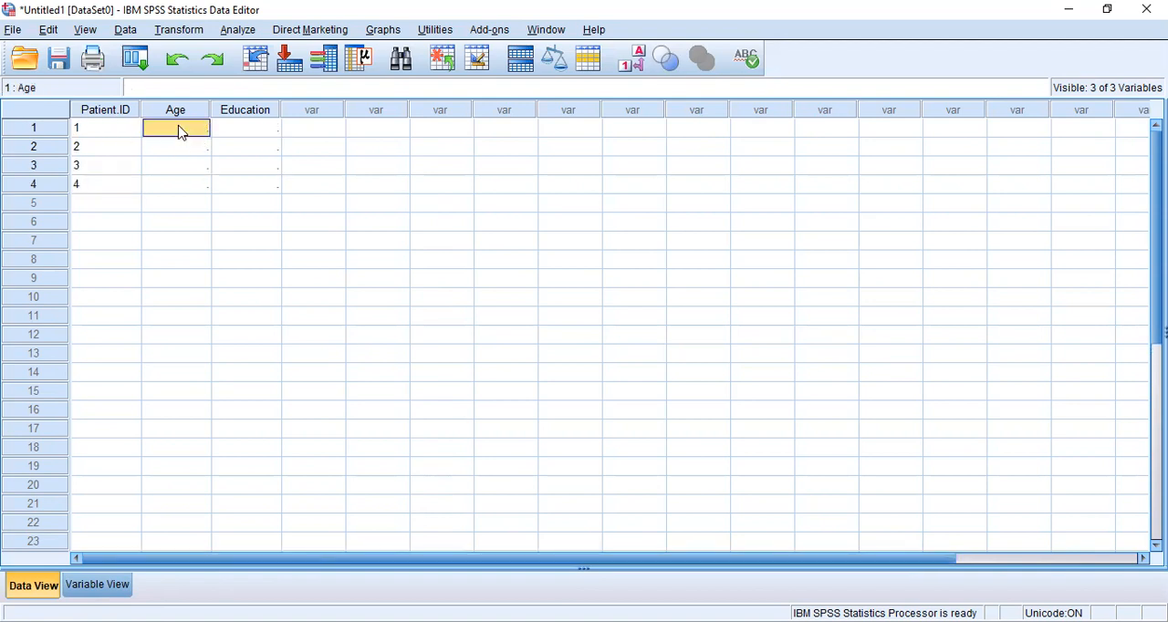
text(30)
key(Return)
text(32)
key(Return)
text(41)
key(Left)
key(Down)
key(Right)
text(42)
Enter the education codes 1, 3, 1 and 2 for the four cases in the Education column.
click(241, 128)
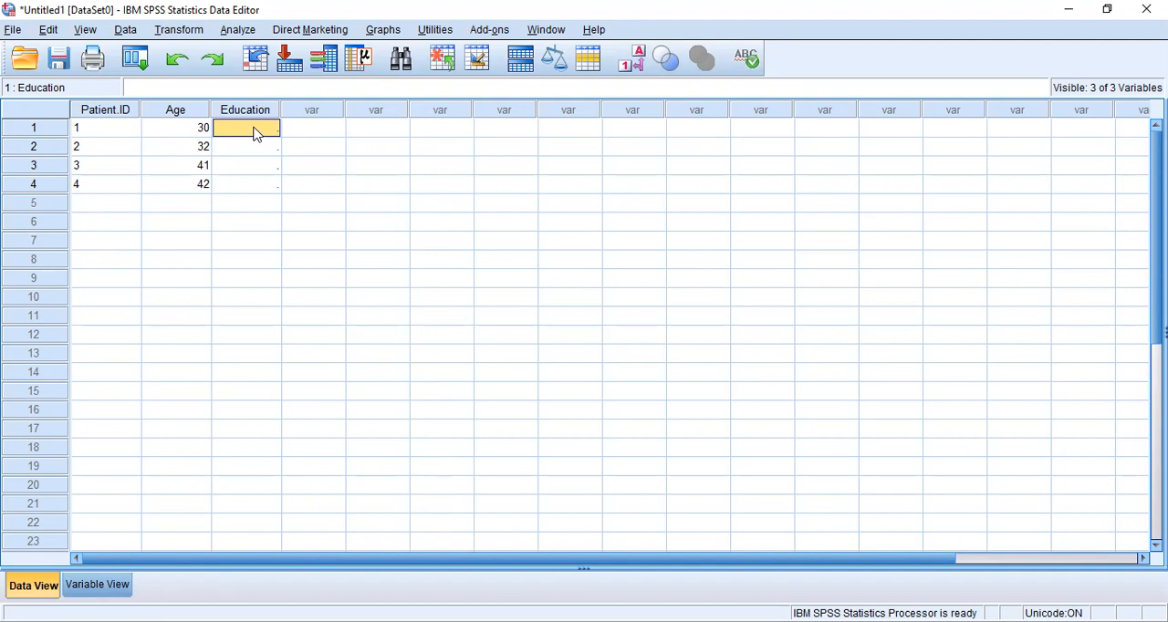
text(1)
key(Return)
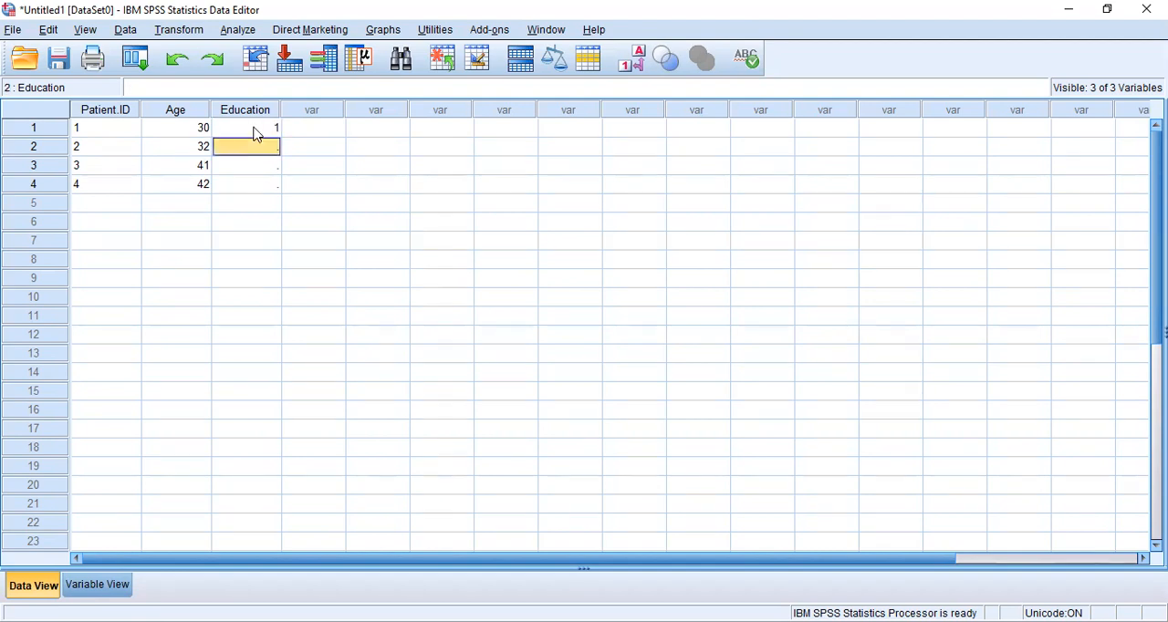
text(3)
key(Return)
text(1)
key(Return)
text(2)
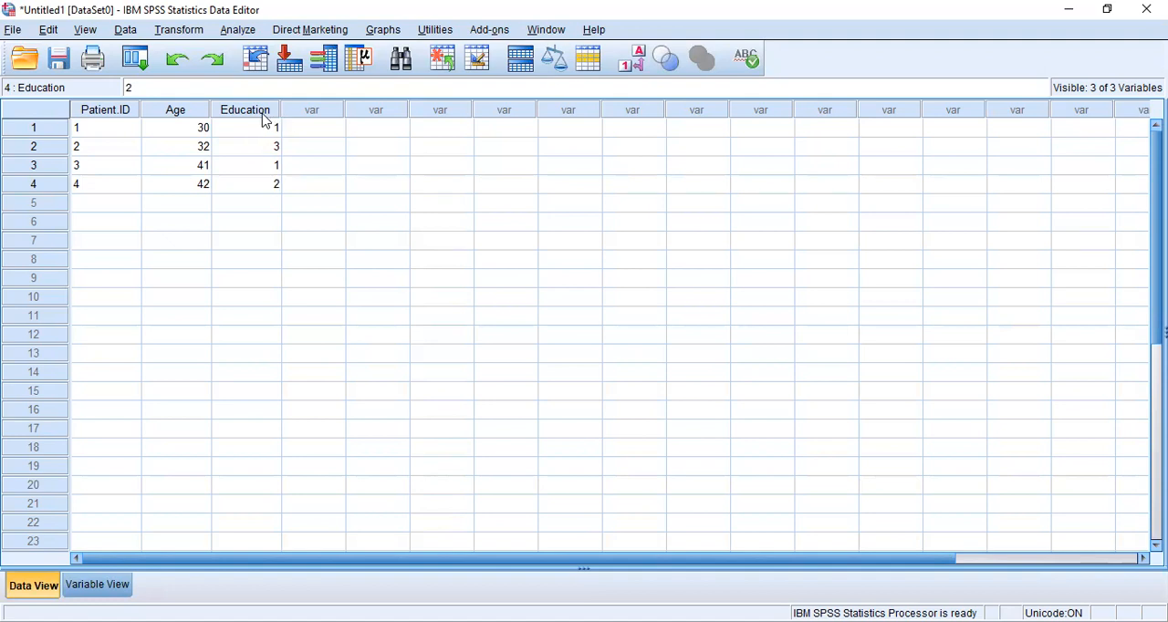
mouse_move(265, 119)
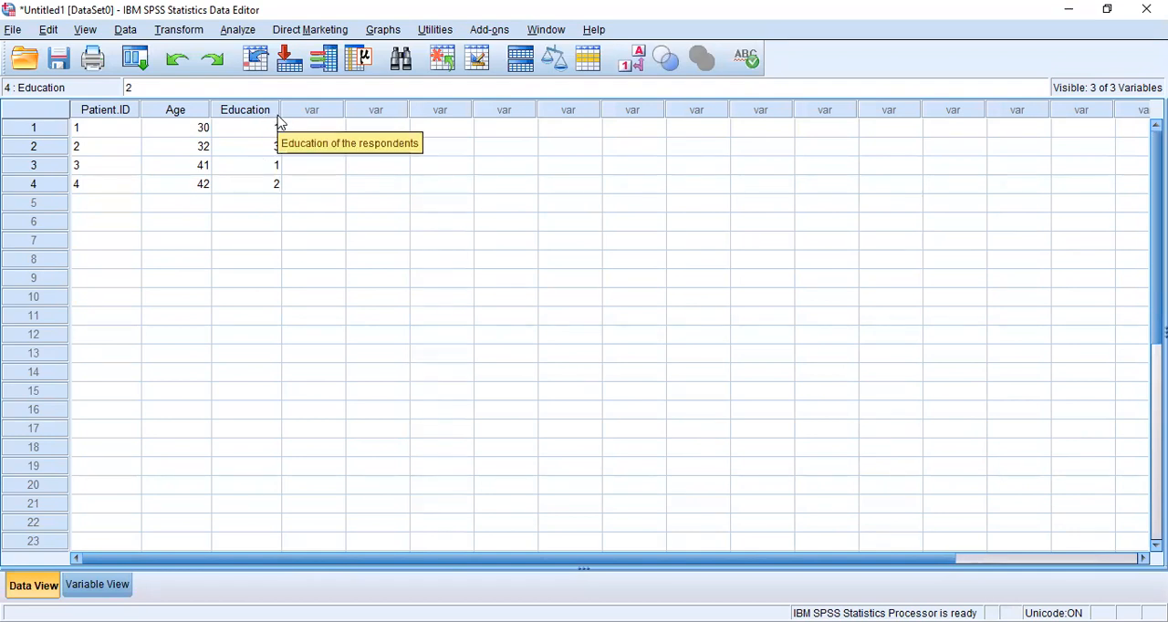
Return to Variable View, and switch to the SPSS data entry presentation in PowerPoint to show the MCQS 1 slide.
click(106, 587)
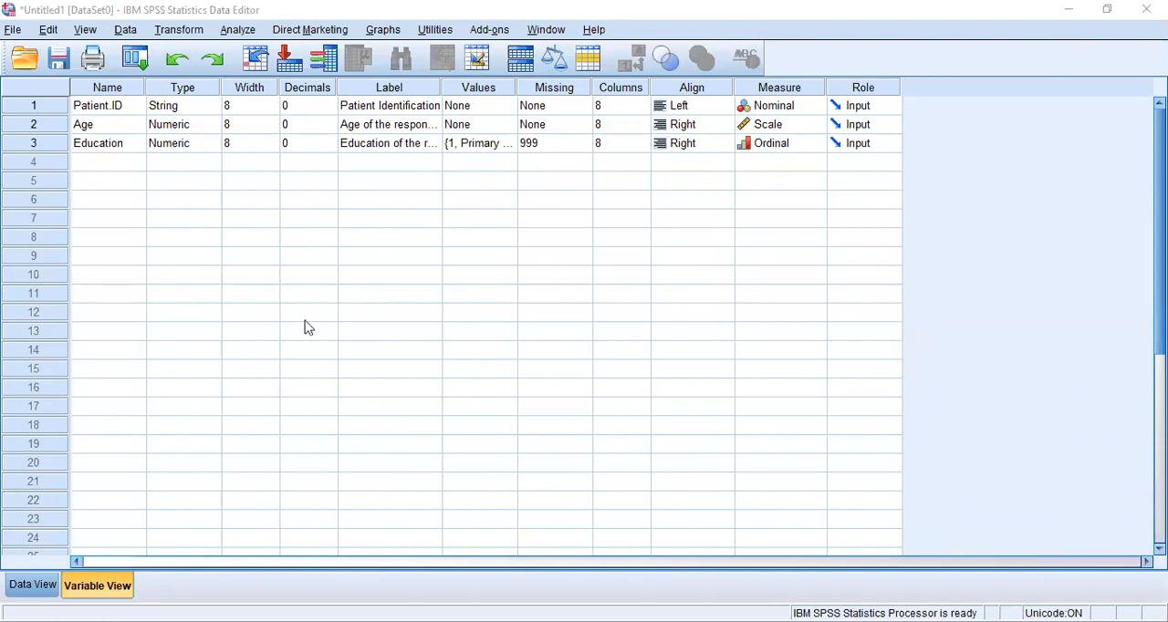
key(alt+Tab)
click(49, 205)
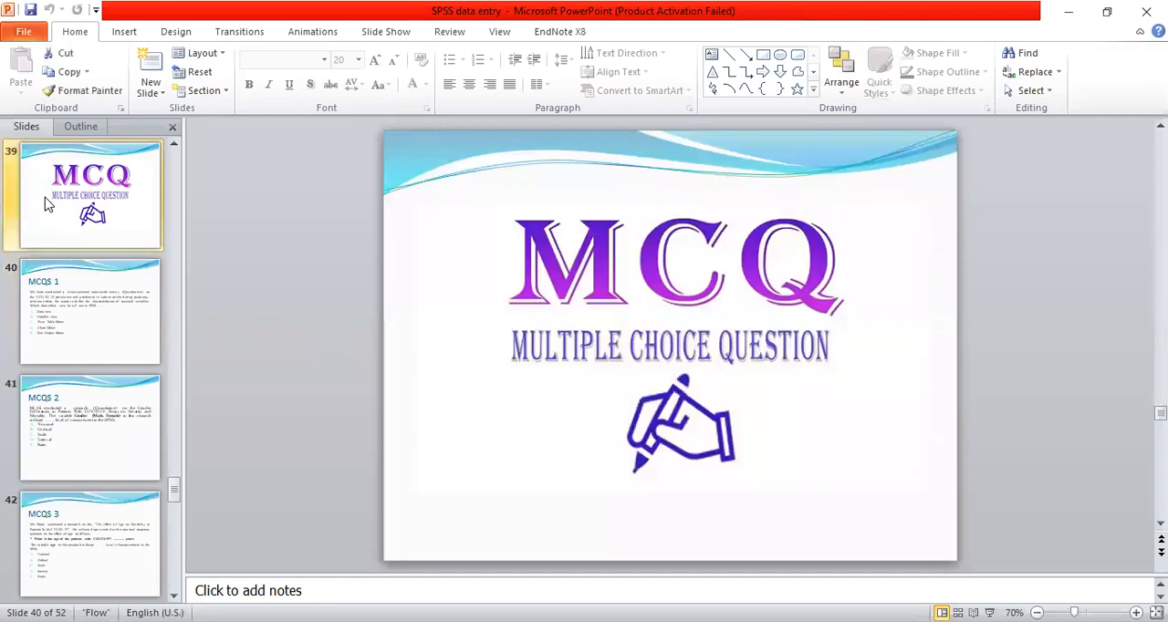
click(98, 303)
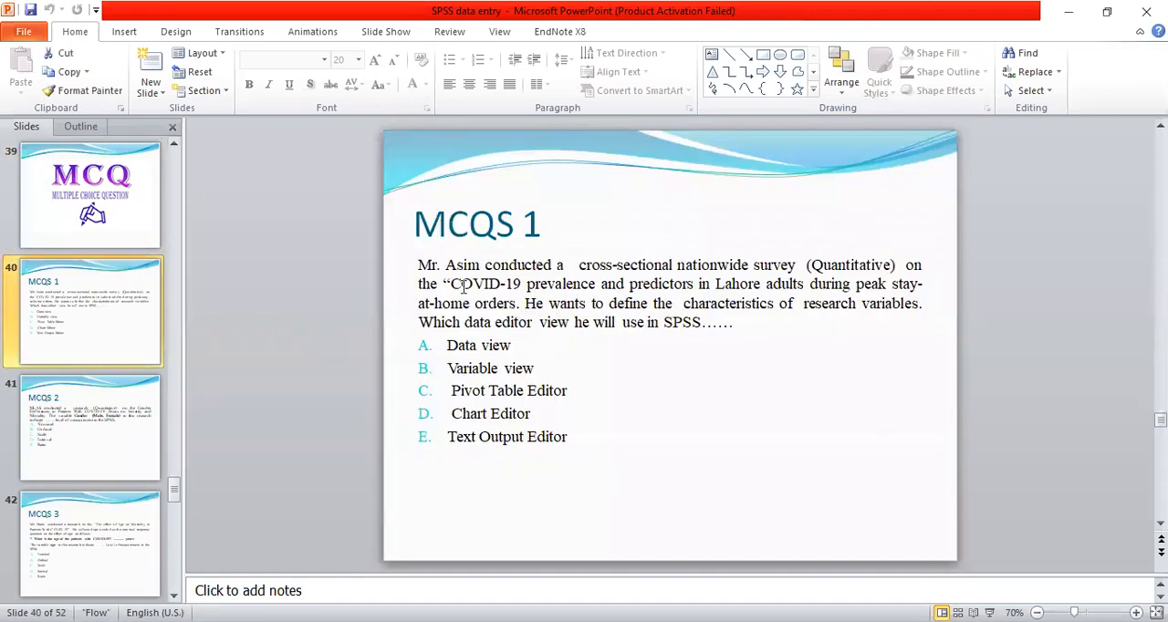